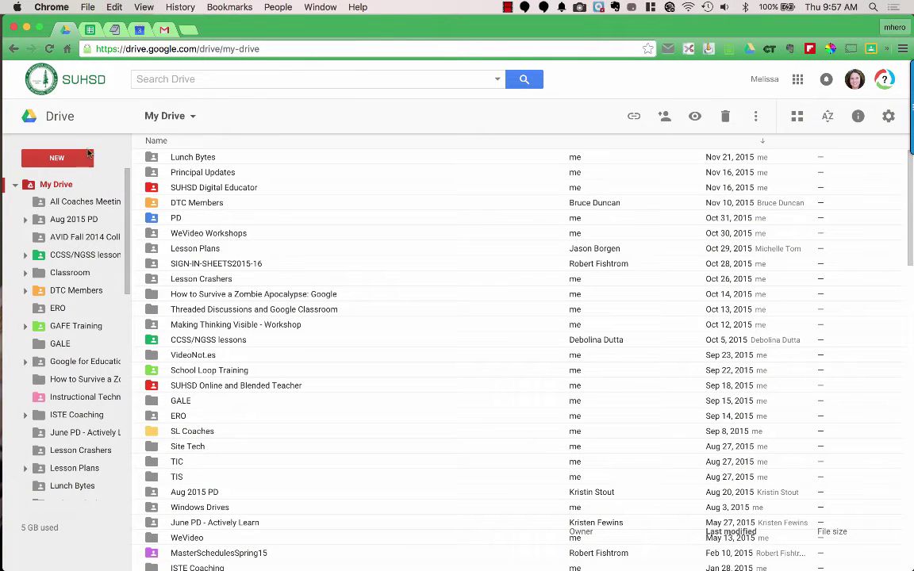
Step: Create a new Google Form from Drive and title it "Student Submissions"
left_click(82, 158)
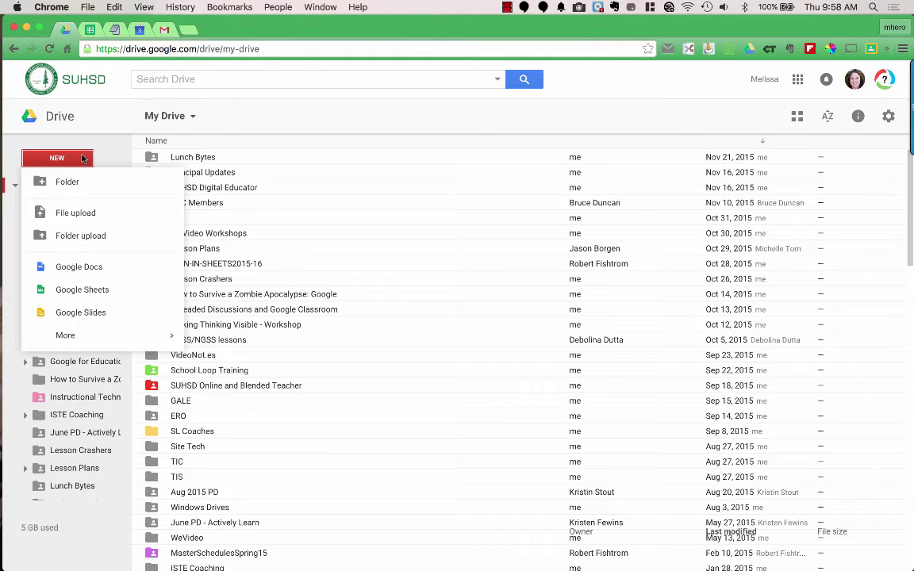
mouse_move(83, 340)
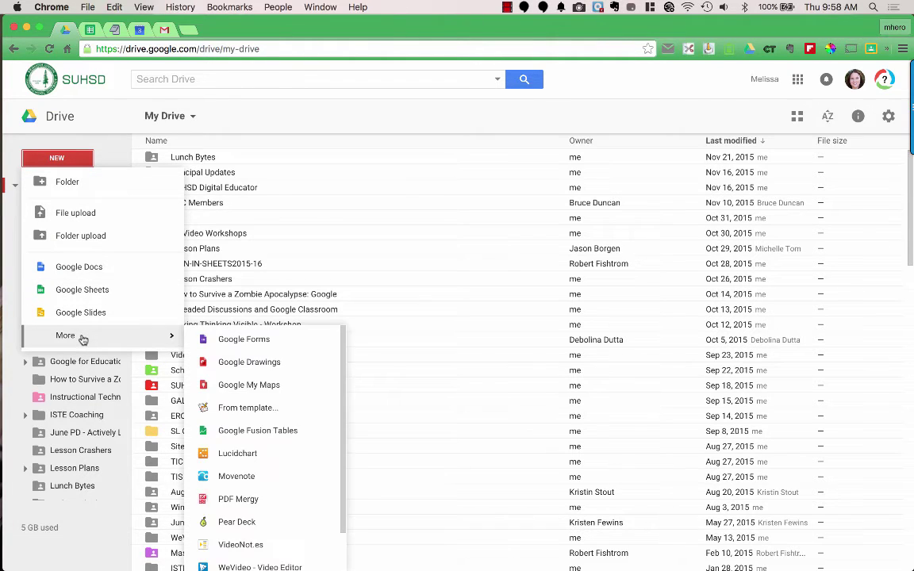
left_click(243, 342)
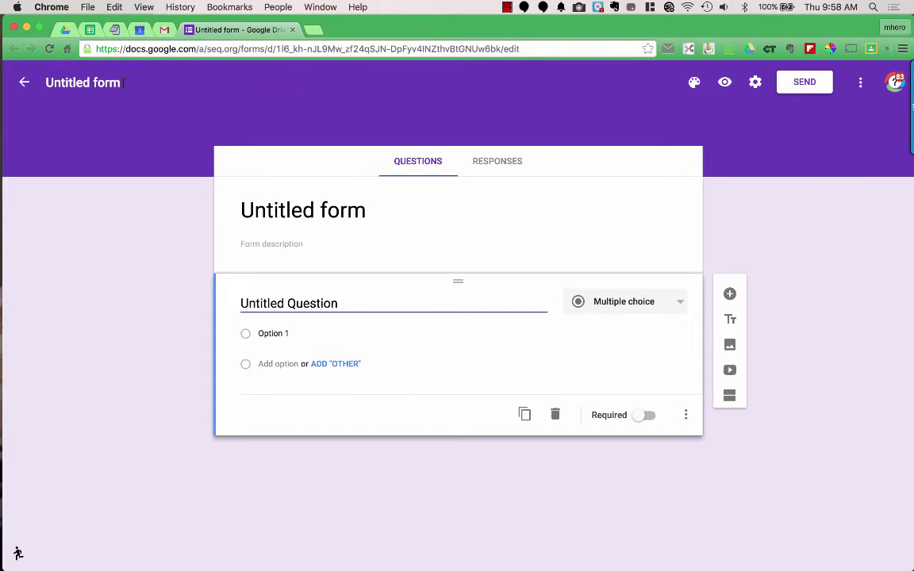
left_click_drag(123, 83, 44, 80)
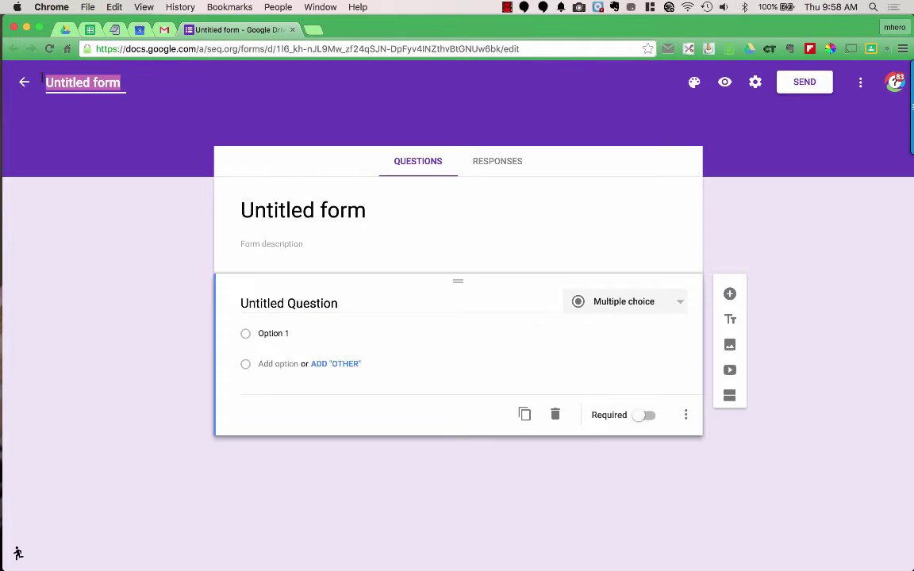
type("Student Submissions")
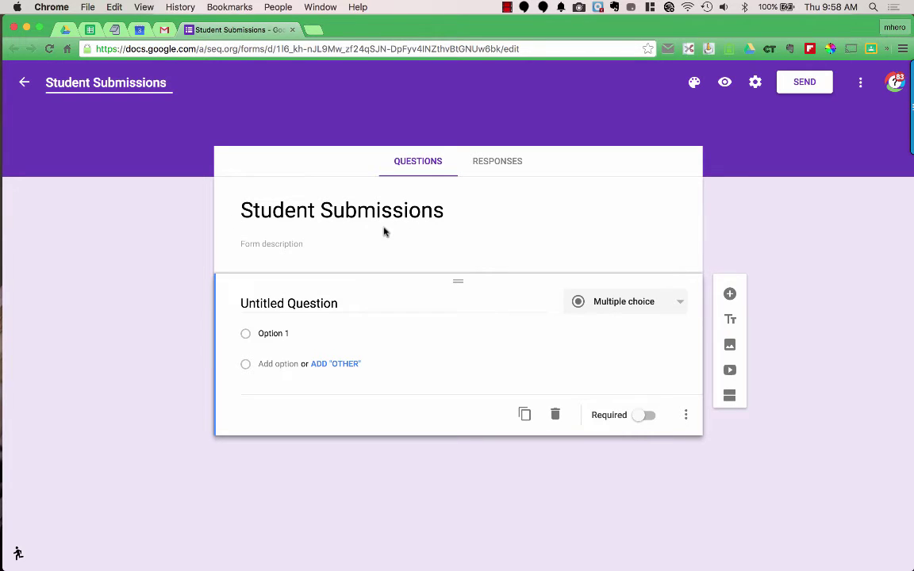
left_click(448, 209)
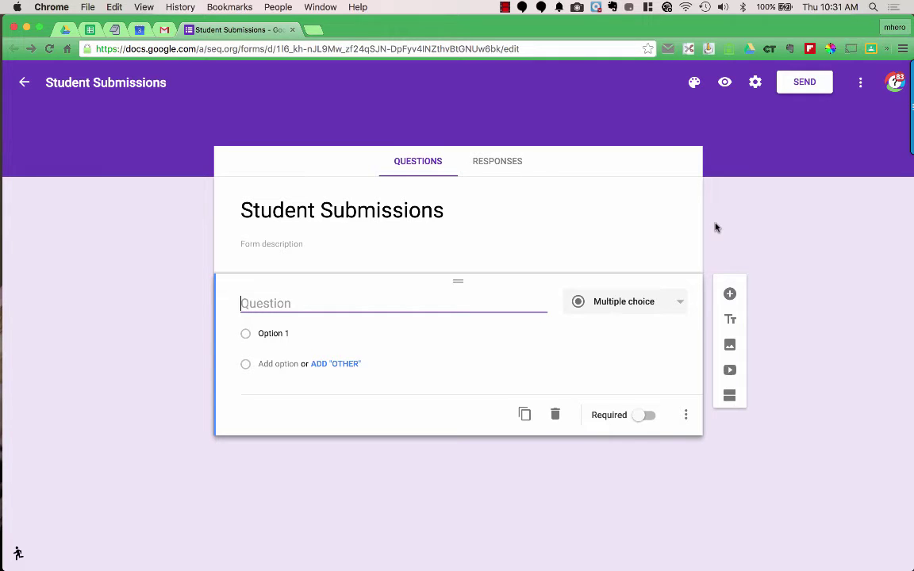
Step: Make the first question a required short-answer question named "First Name"
type("First Name")
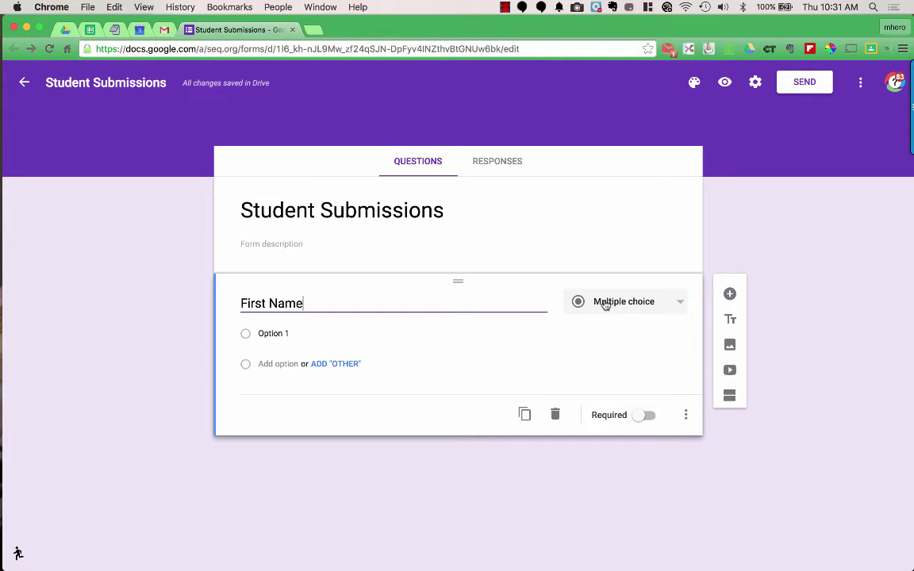
left_click(605, 305)
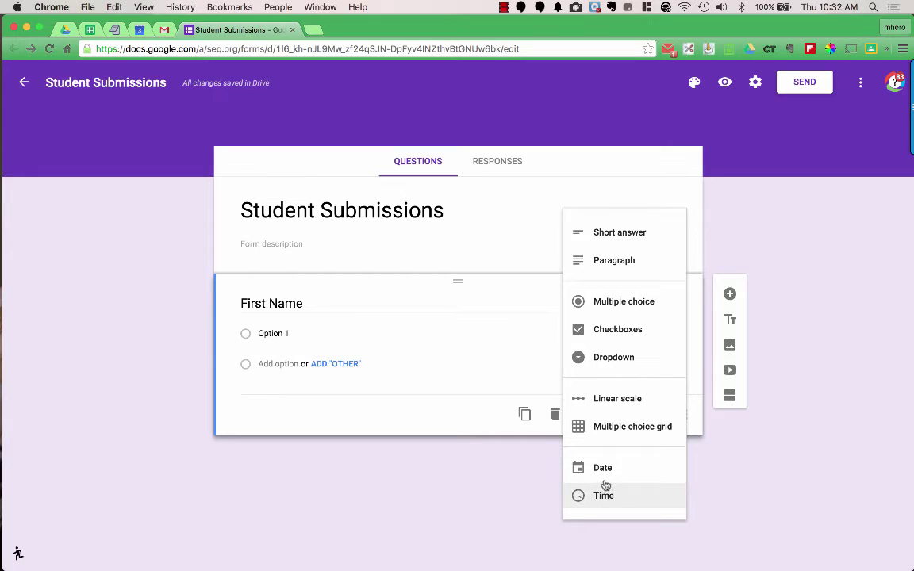
left_click(647, 234)
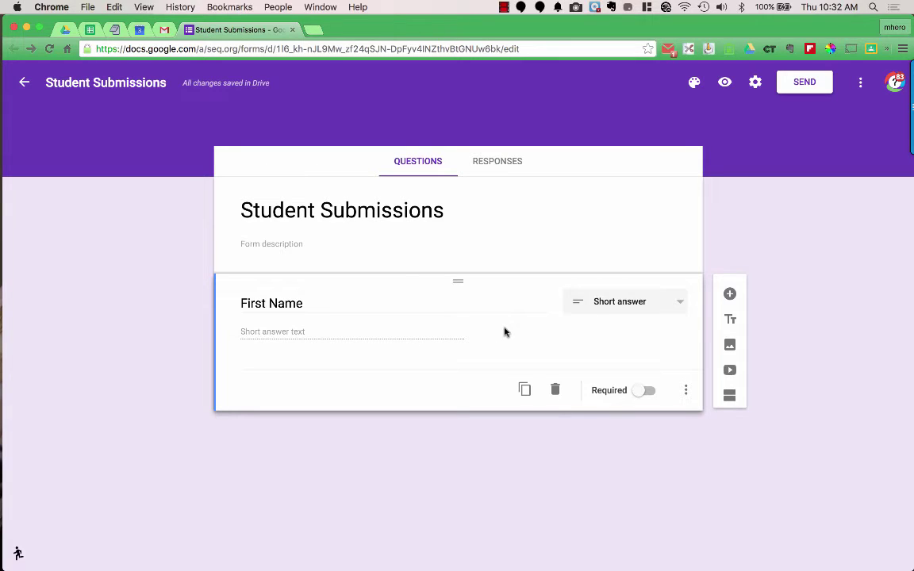
left_click(644, 391)
Step: Duplicate the First Name question and rename the copy "Last Name"
left_click(525, 391)
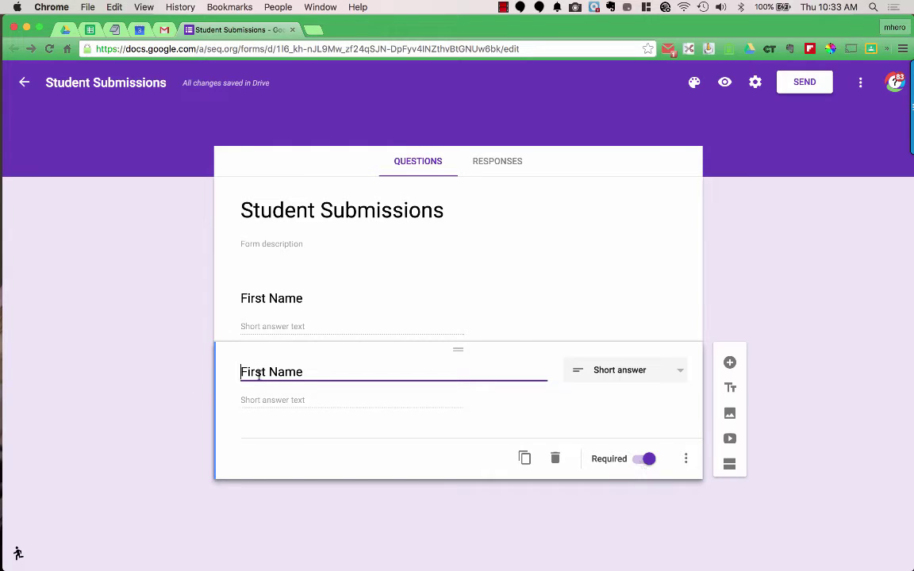
left_click_drag(236, 372, 263, 372)
type("Las")
Step: Add a multiple-choice question named "Period" with the options 1, 2, 3 and an "Other" choice
left_click(730, 363)
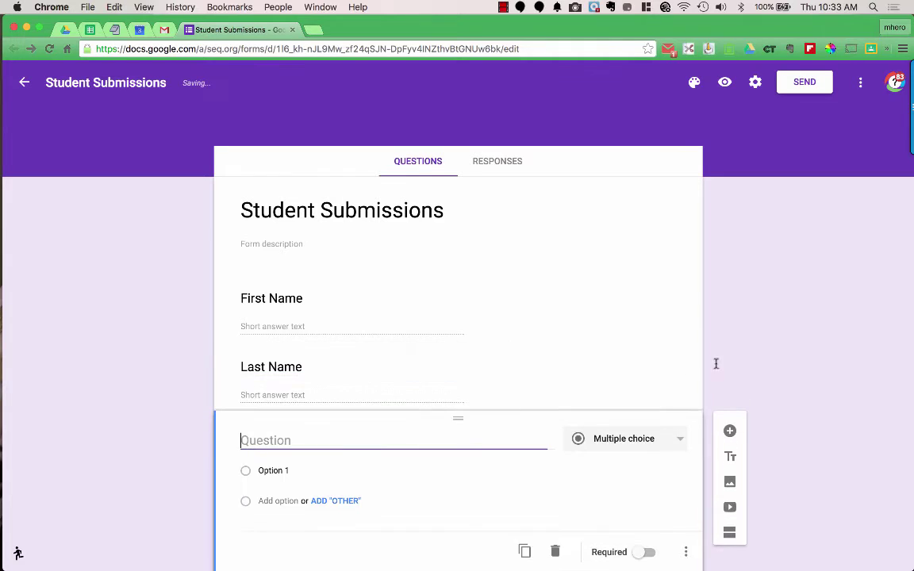
type("Period")
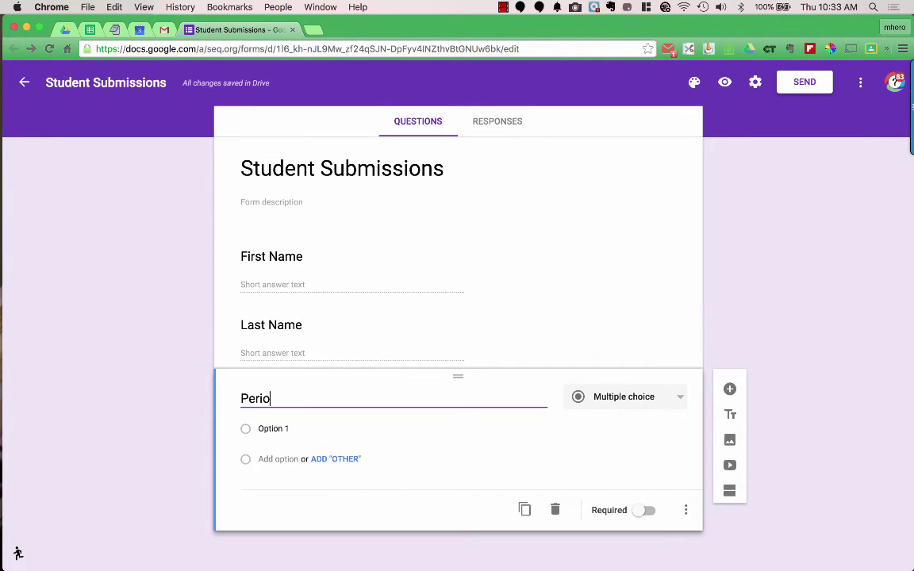
left_click(294, 428)
type("1")
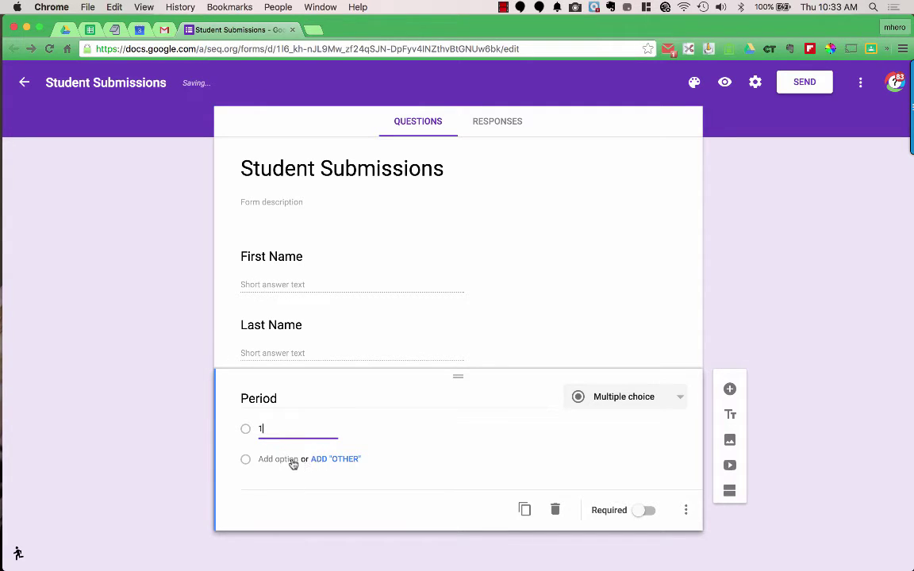
left_click(292, 462)
type("2")
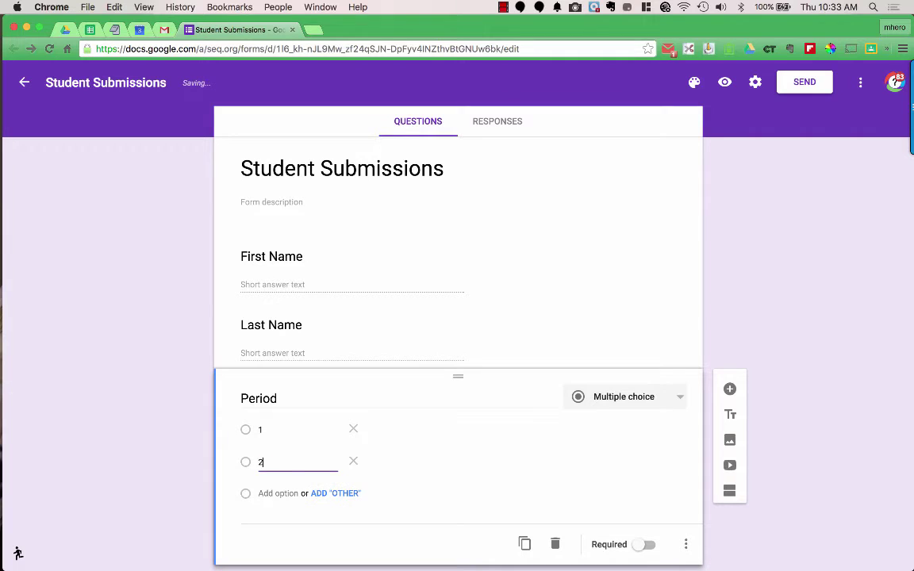
left_click(282, 493)
type("3")
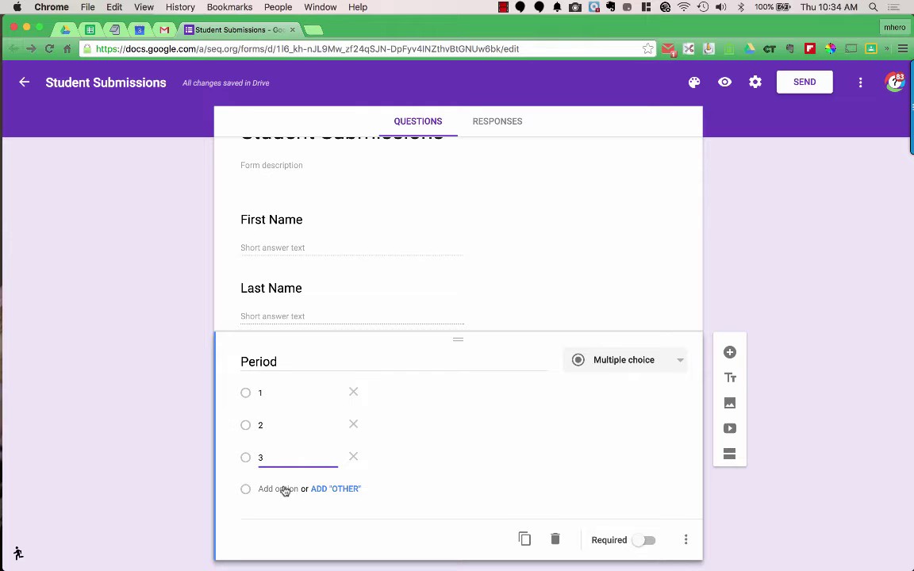
left_click(326, 490)
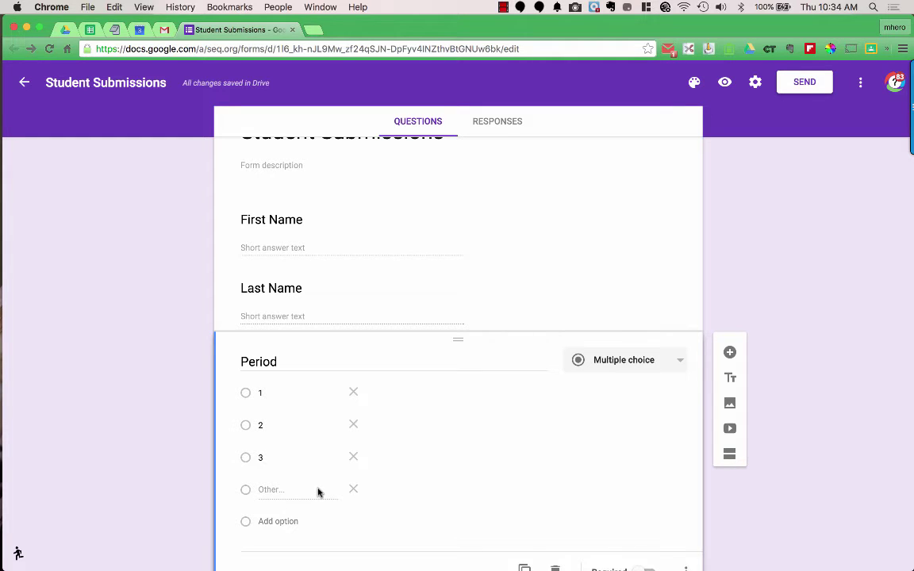
Step: Make the Period question required and change its type to Dropdown
scroll(317, 492, "down", 3)
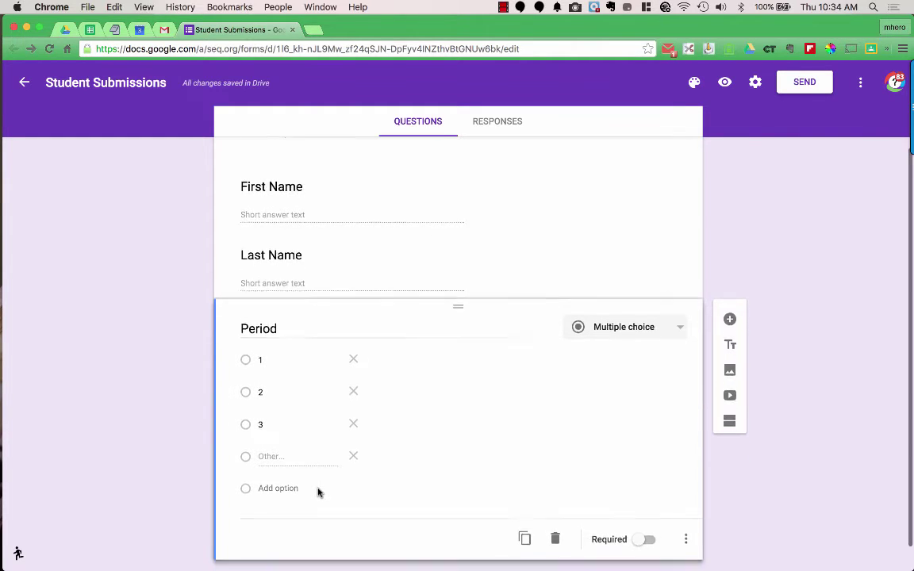
left_click(645, 512)
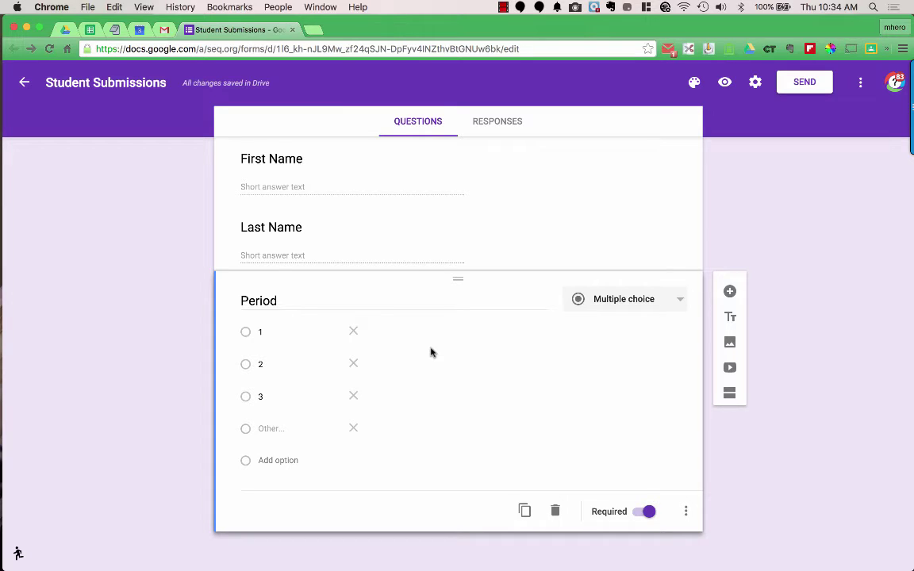
left_click(687, 513)
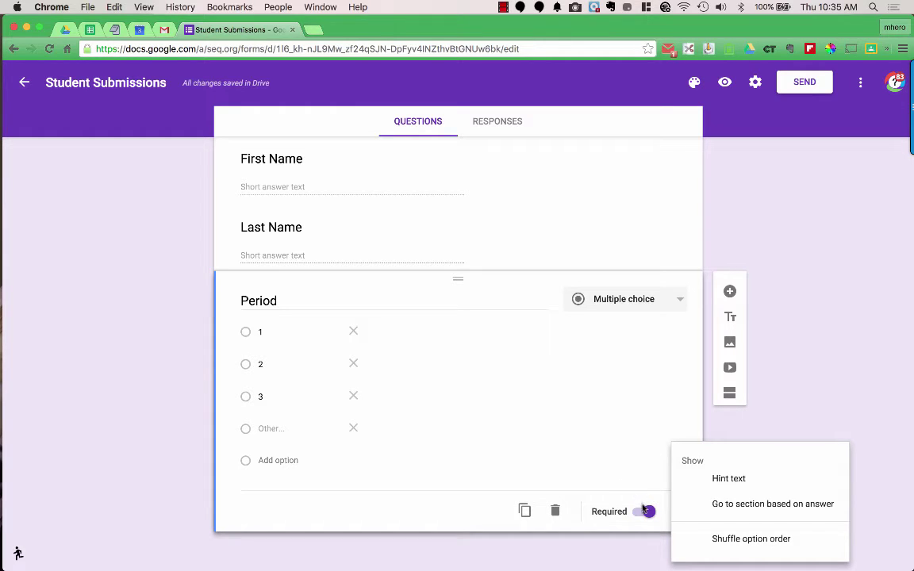
left_click(640, 456)
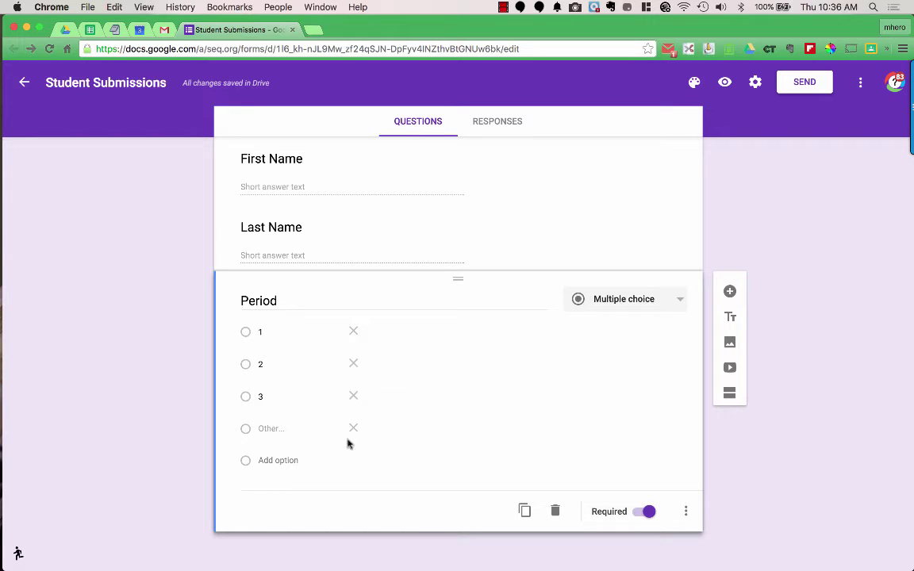
left_click(643, 306)
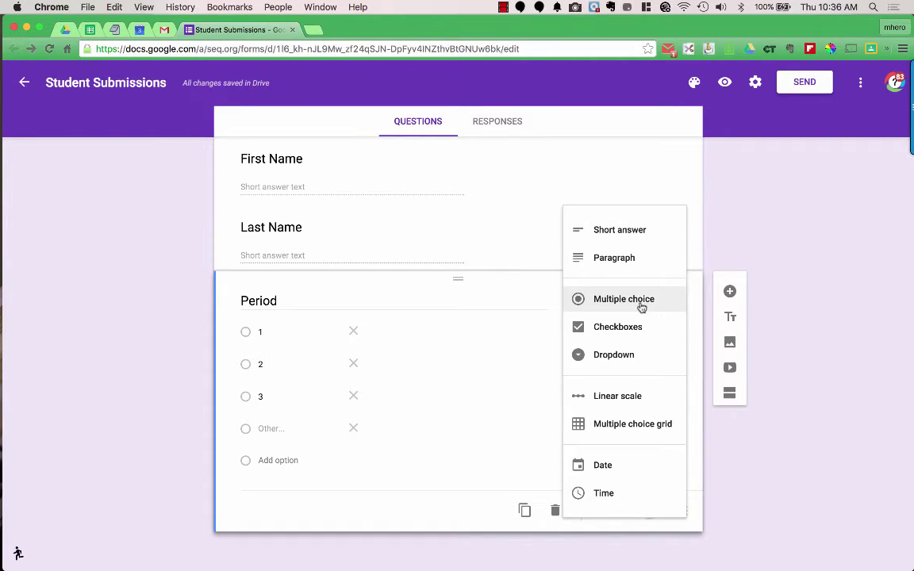
left_click(627, 354)
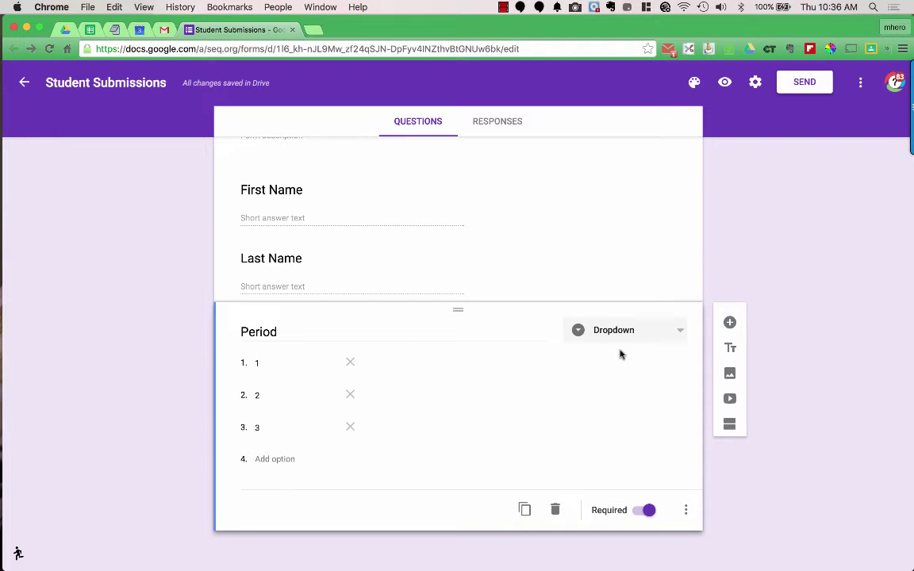
Step: Add a required short-answer question named "URL" below the Period question
left_click(731, 323)
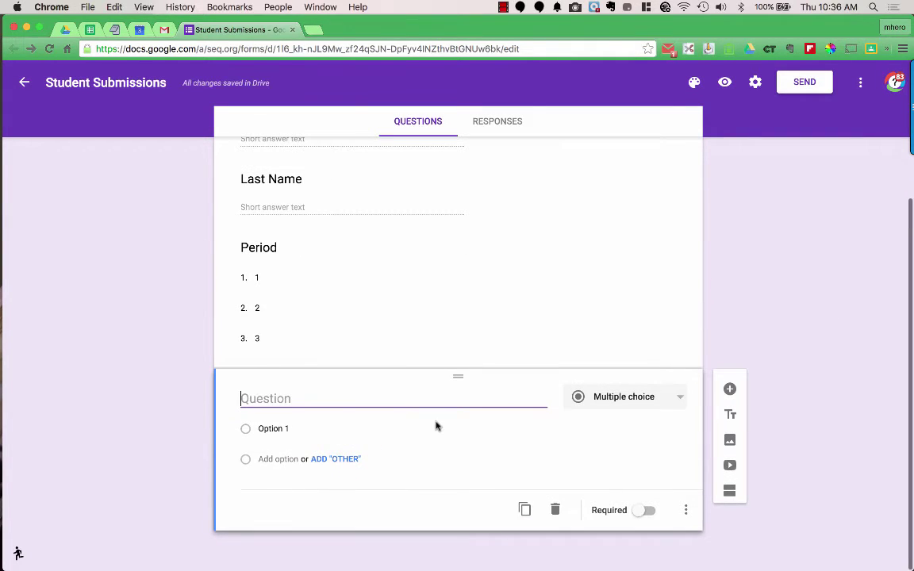
type("URL")
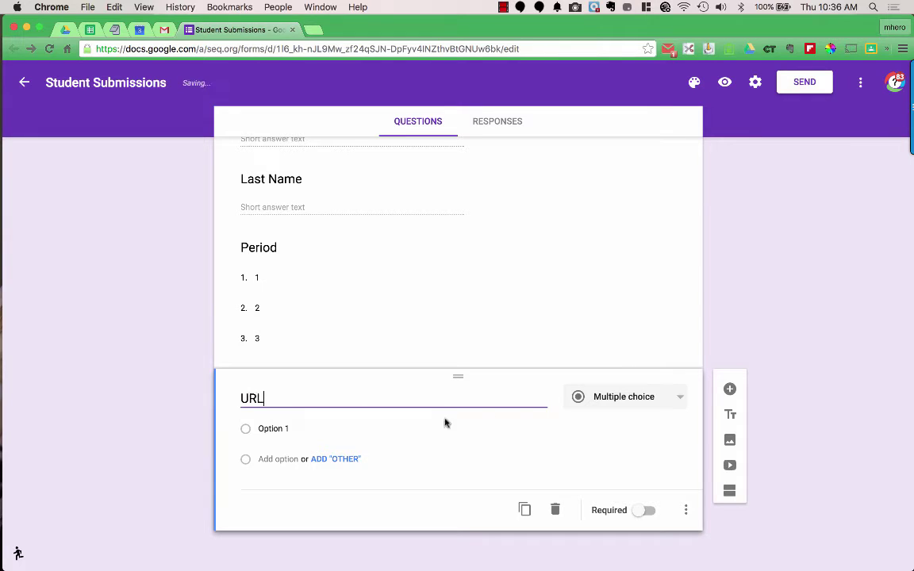
left_click(619, 397)
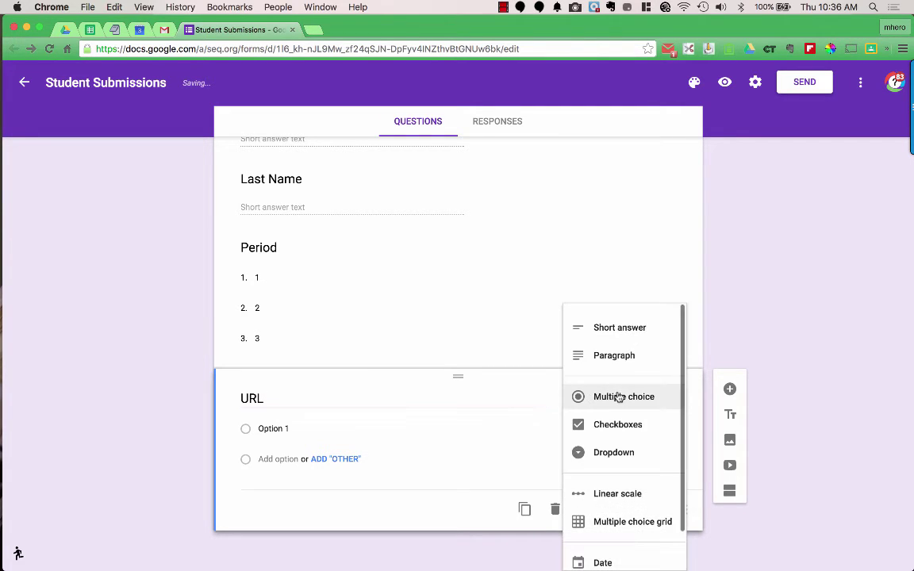
left_click(619, 332)
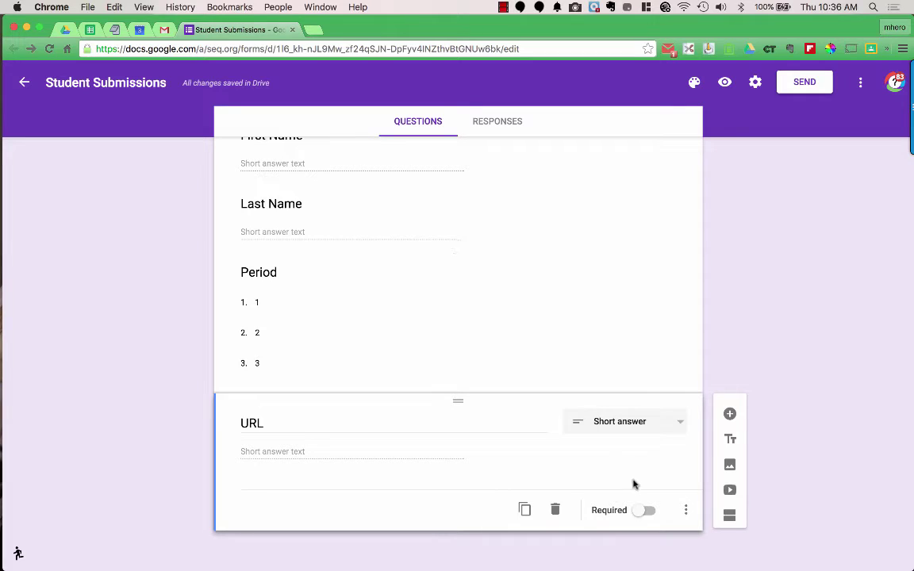
left_click(640, 511)
Step: Add data validation to the URL question requiring text that is a URL, with the custom error "Please enter a full URL."
left_click(686, 512)
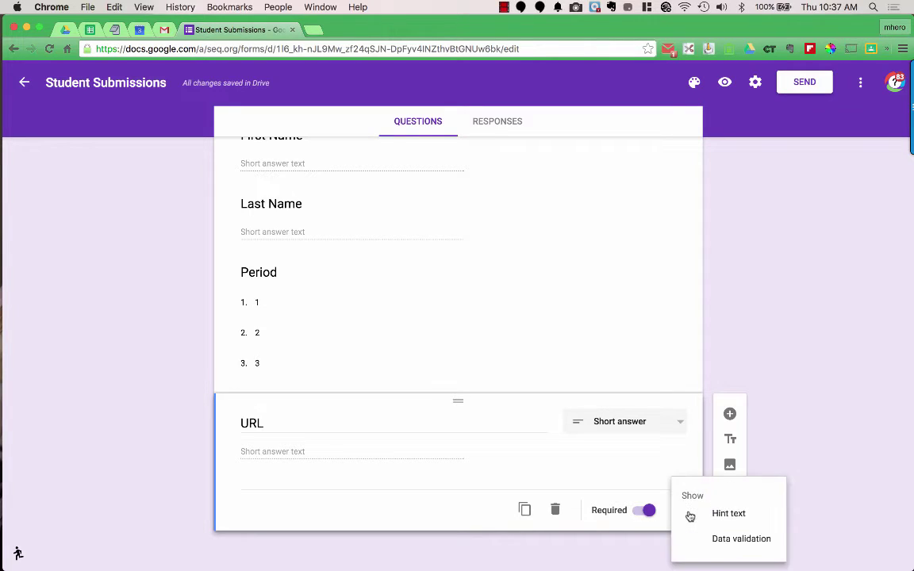
left_click(712, 539)
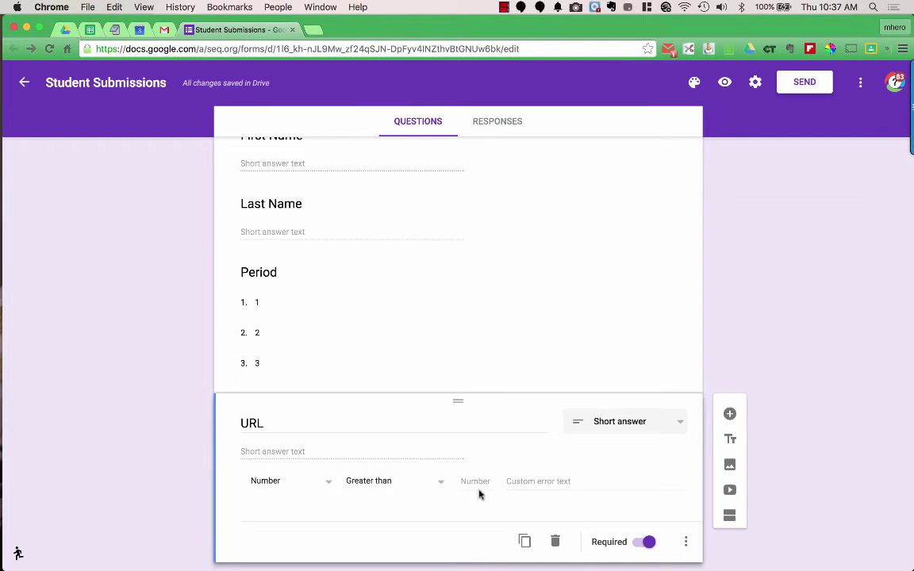
left_click(325, 484)
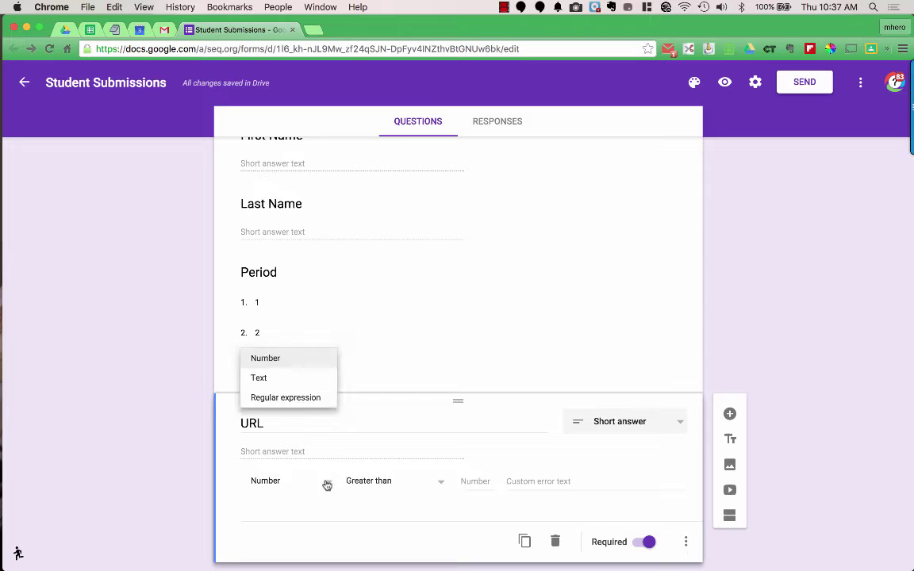
left_click(289, 386)
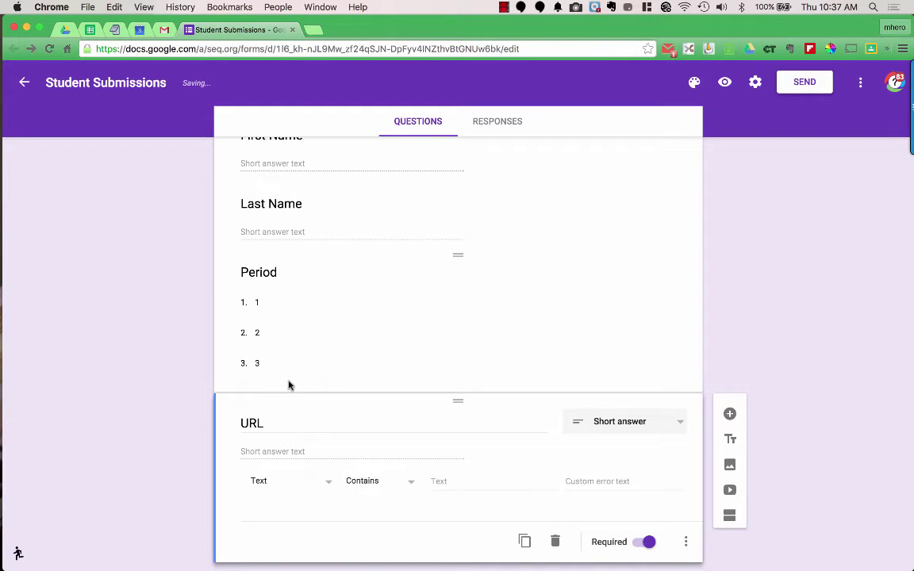
left_click(382, 482)
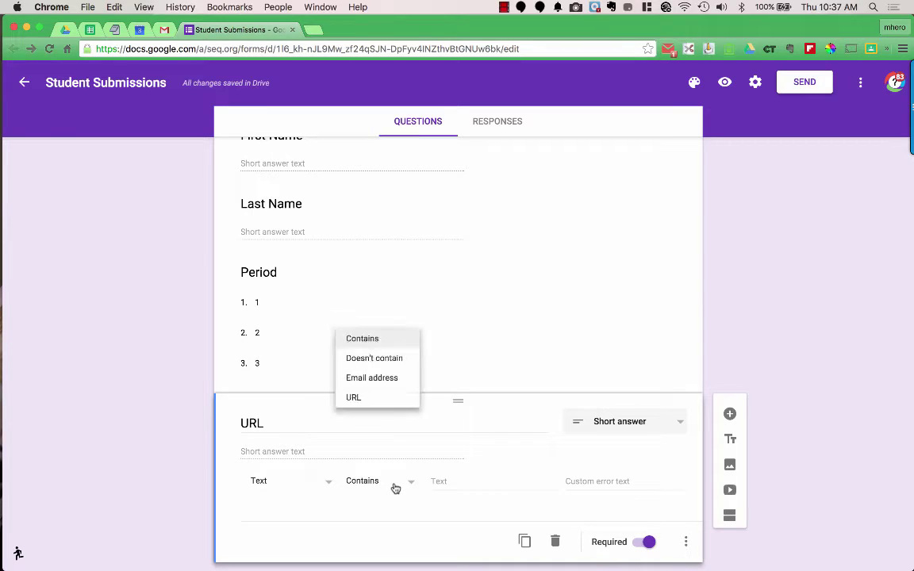
left_click(384, 398)
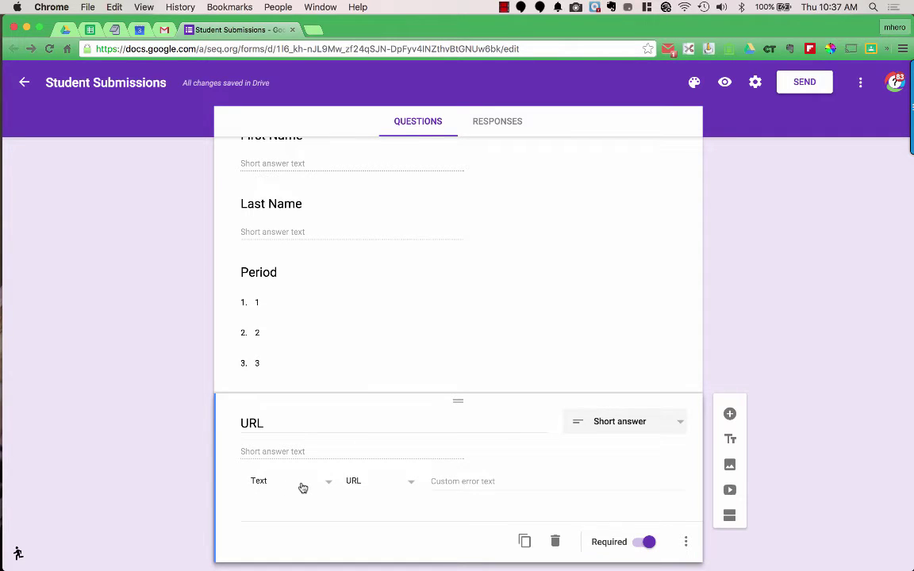
left_click(466, 483)
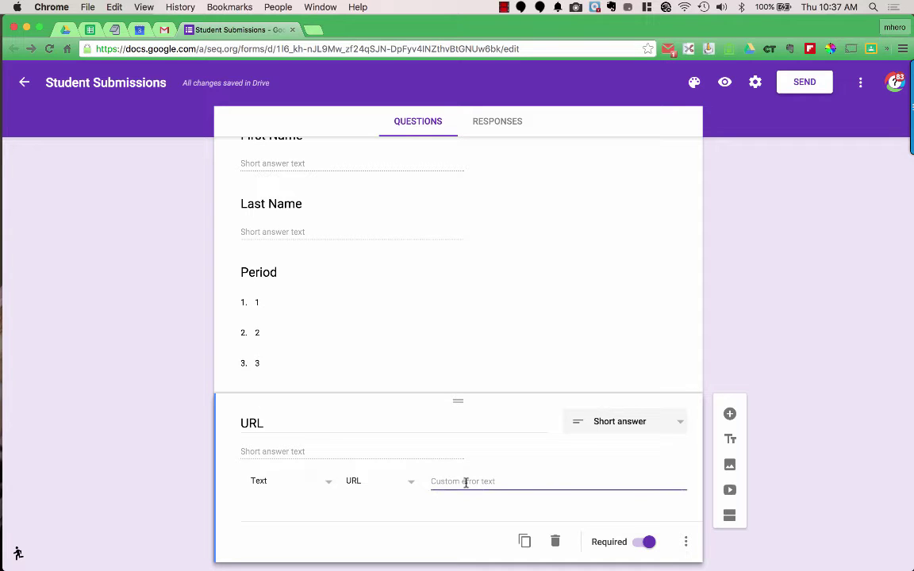
type("Please enter a full URL.")
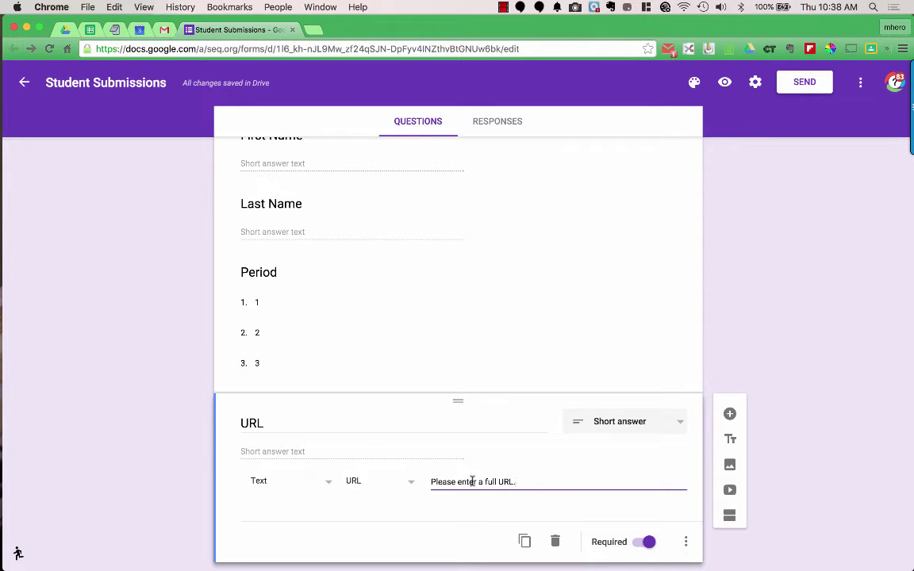
Step: Add the hint text "Please share your doc so that anyone with a link can view." to the URL question
left_click(686, 545)
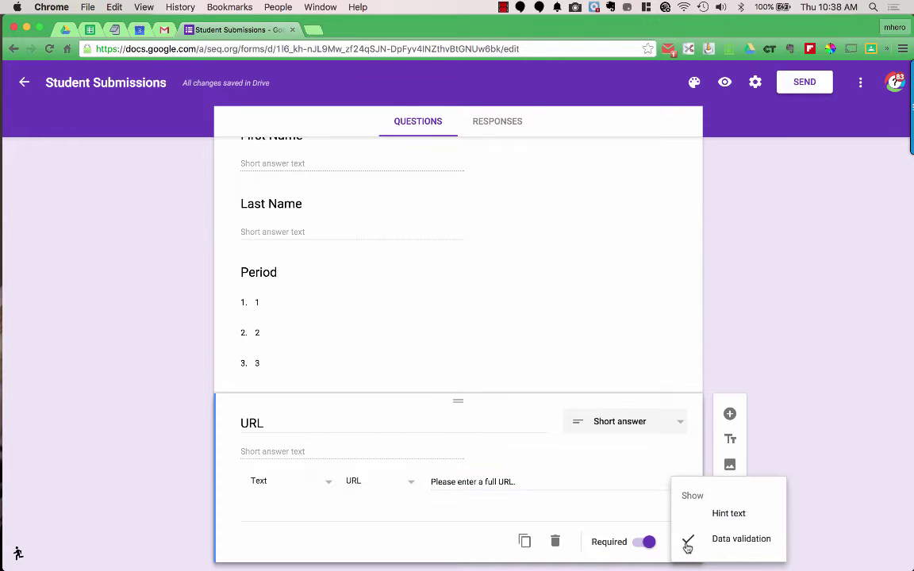
left_click(729, 515)
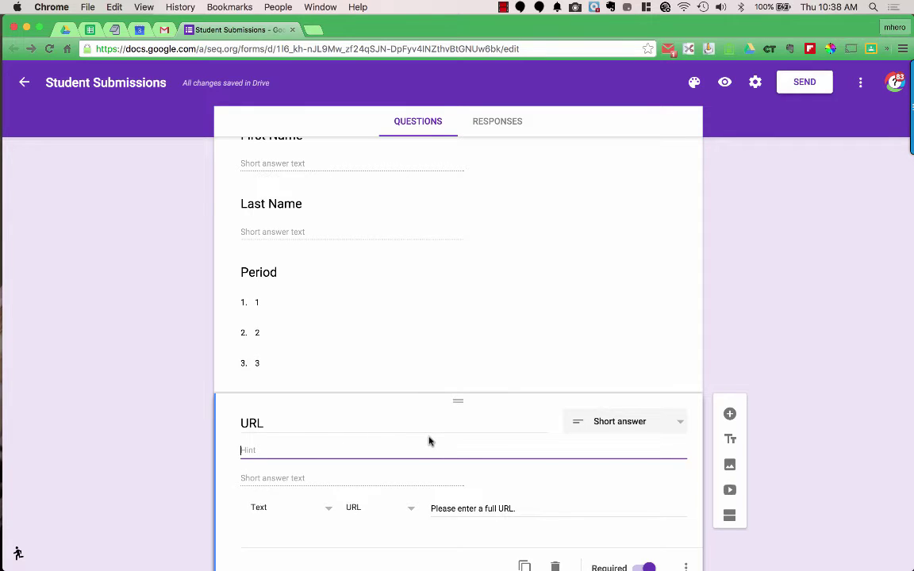
type("Please share your doc")
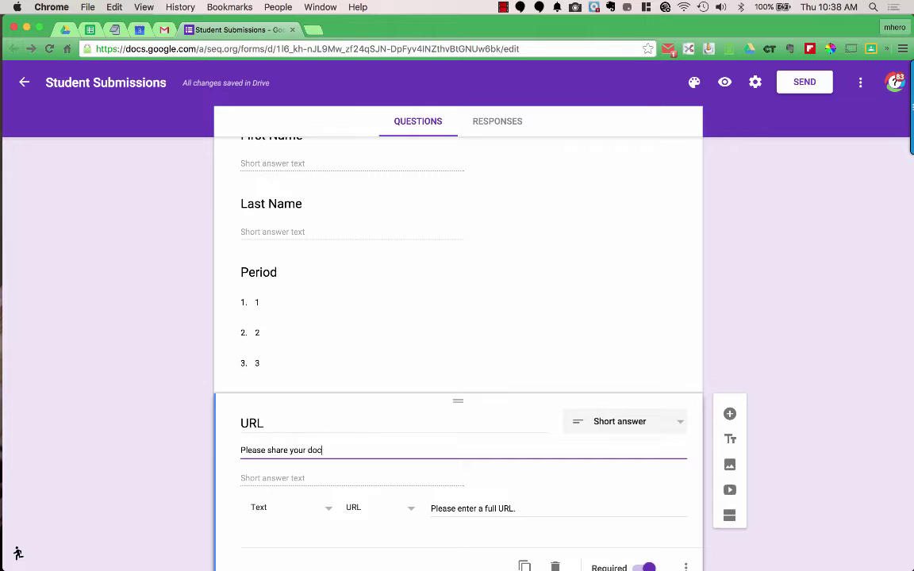
type(" so that anyone with a link can view.")
Step: Add a required Paragraph question named "Description" below the URL question
scroll(432, 397, "down", 2)
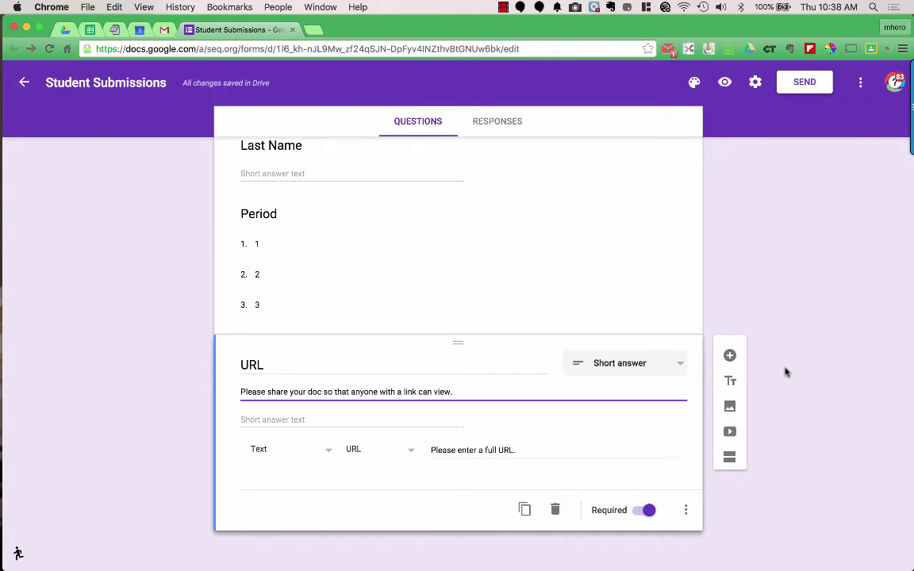
left_click(731, 357)
type("Description")
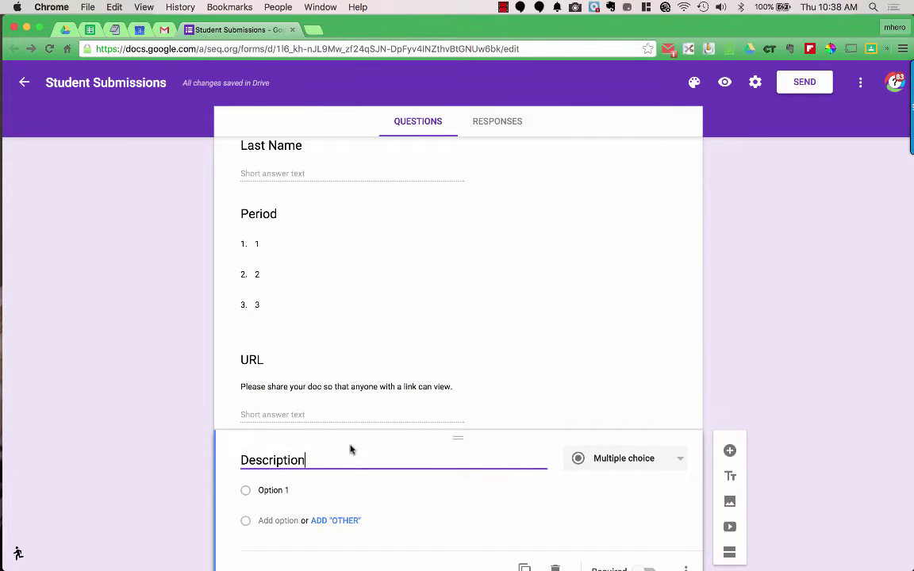
scroll(326, 492, "down", 2)
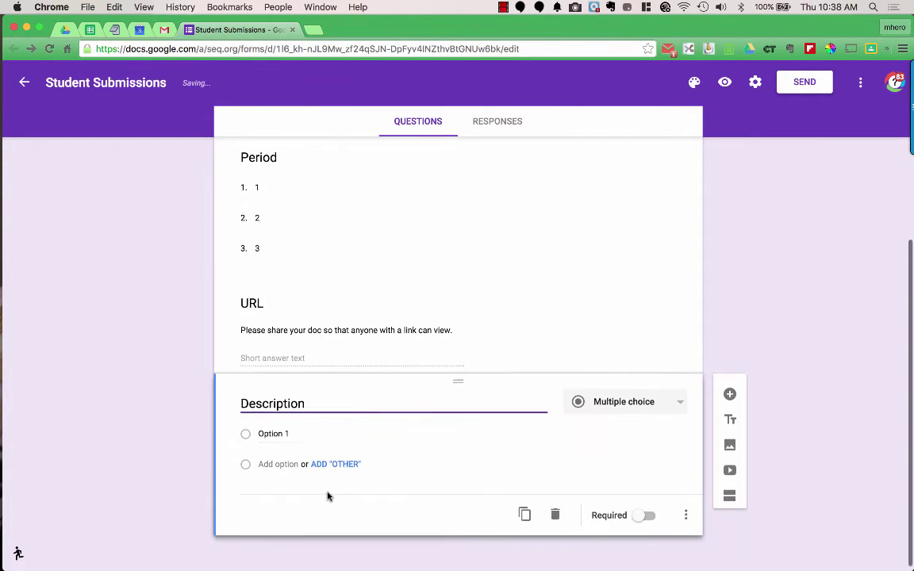
left_click(604, 401)
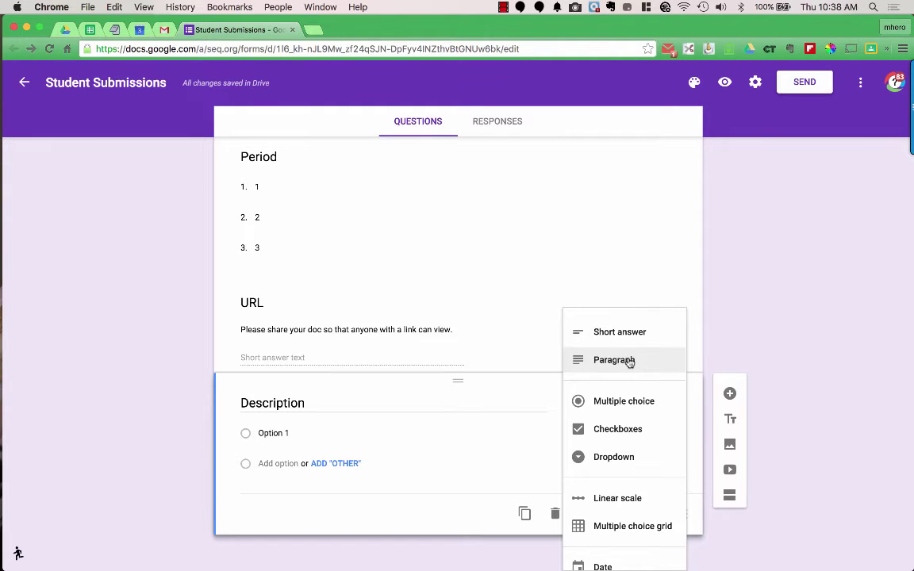
left_click(631, 362)
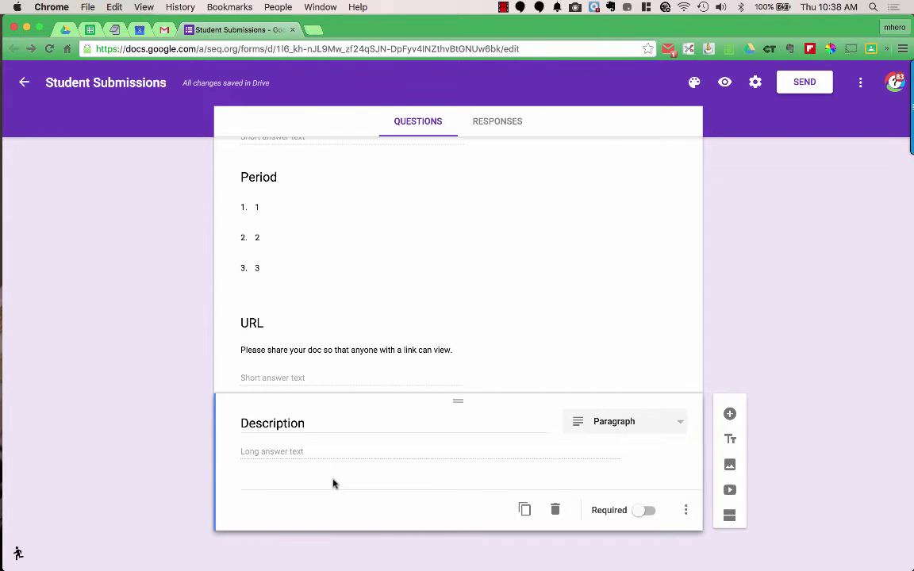
left_click(637, 516)
Step: Move the URL question below the Description question
scroll(455, 413, "up", 2)
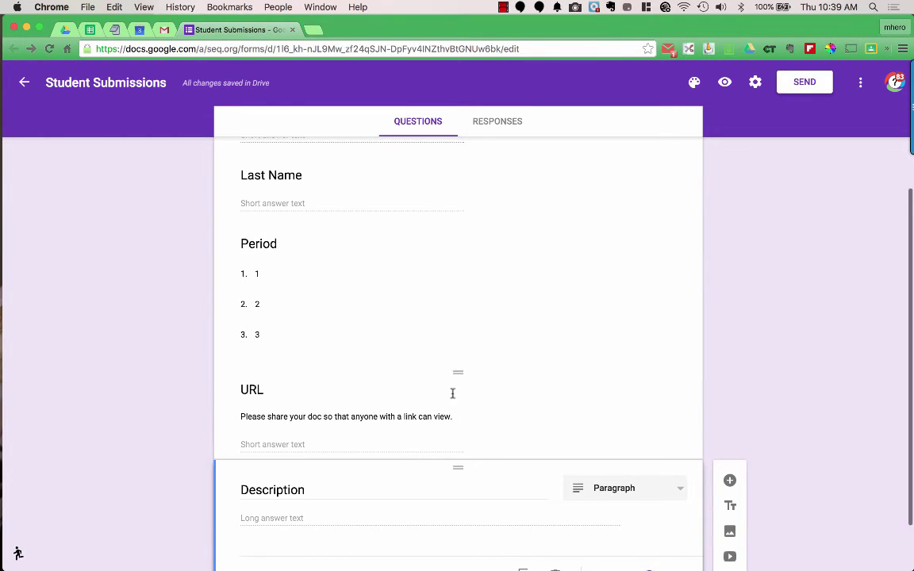
left_click(418, 411)
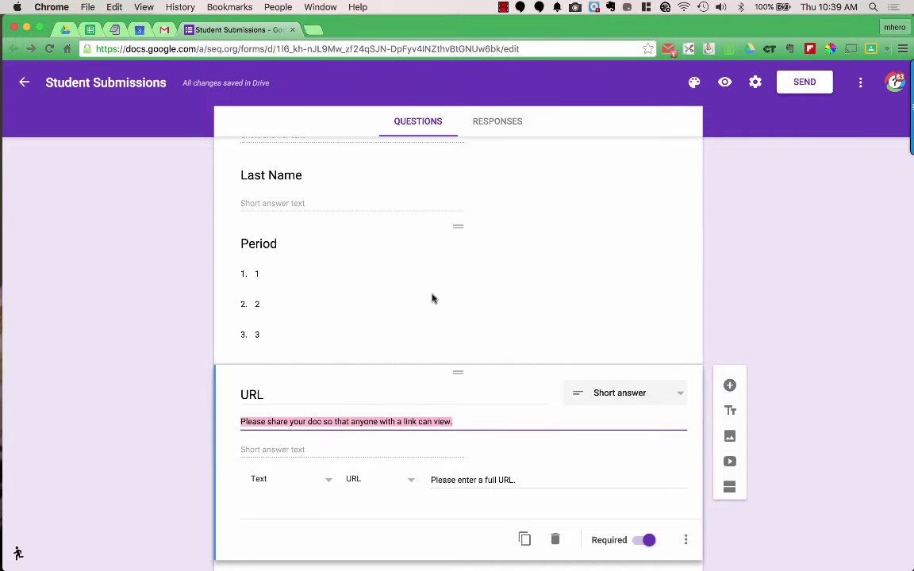
scroll(438, 355, "down", 1)
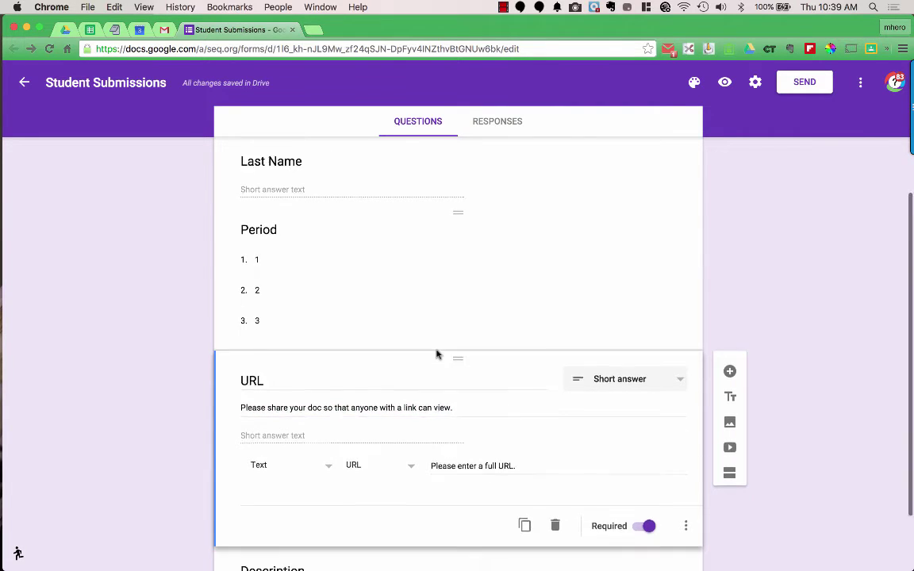
scroll(437, 354, "down", 2)
left_click_drag(458, 272, 474, 449)
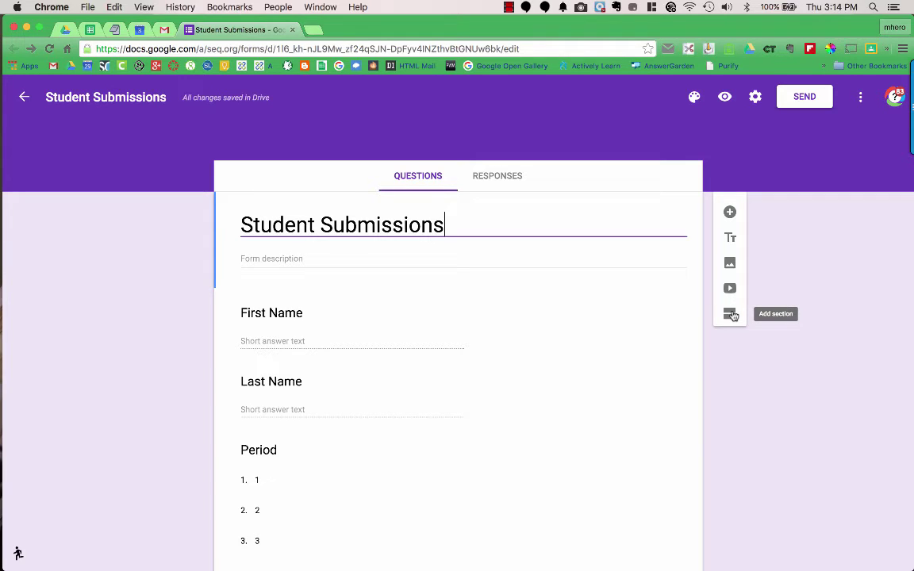
Step: Add a new section directly after the form title, ahead of the First Name question
left_click(731, 315)
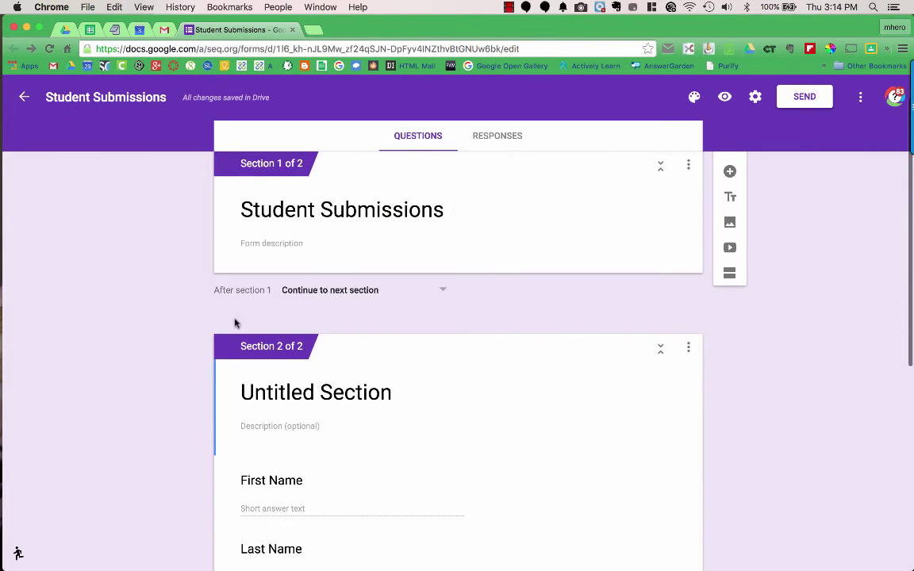
scroll(180, 373, "down", 4)
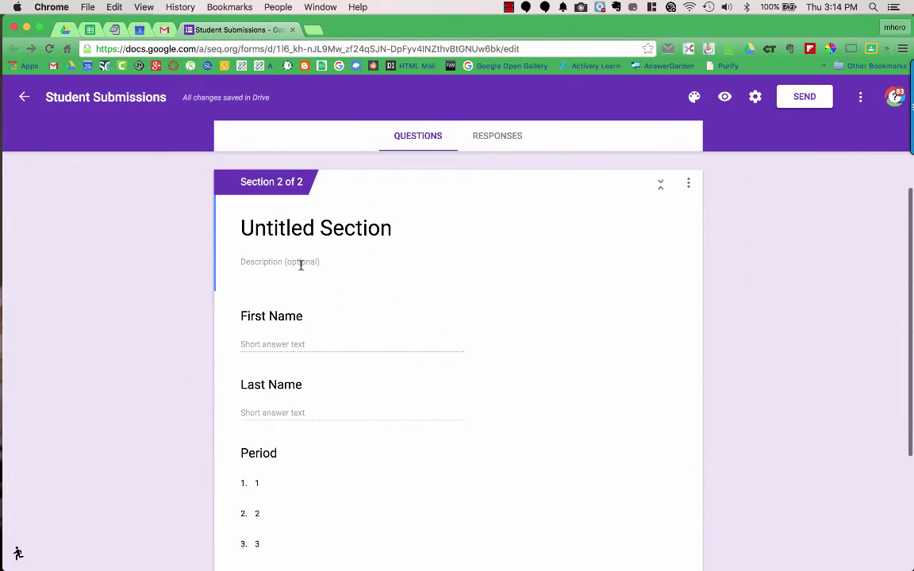
scroll(302, 286, "down", 5)
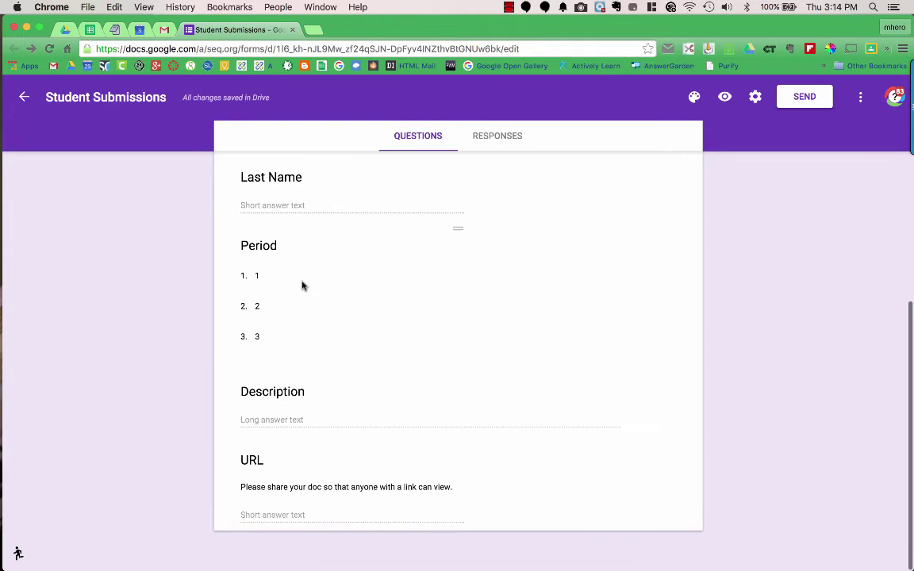
Step: Add another section after the URL question and open that section's options
left_click(517, 505)
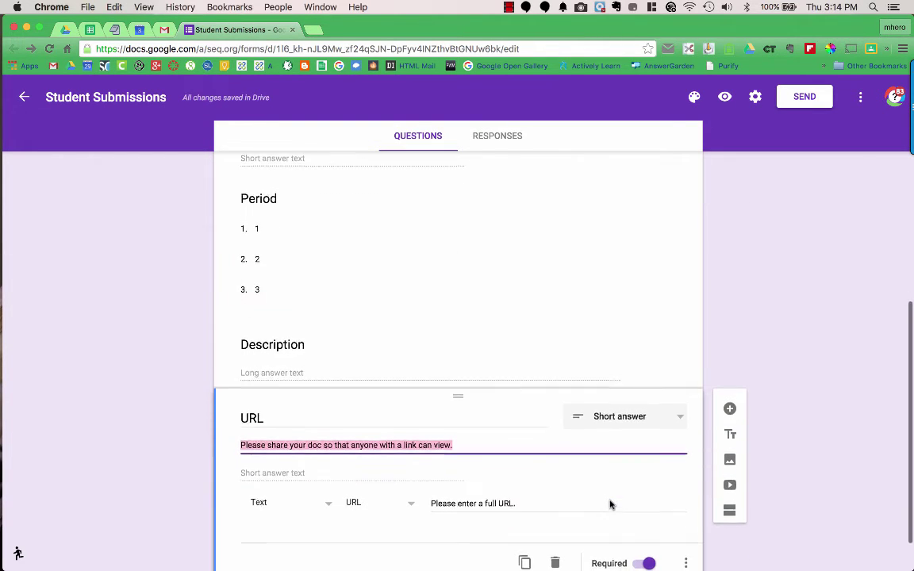
left_click(731, 503)
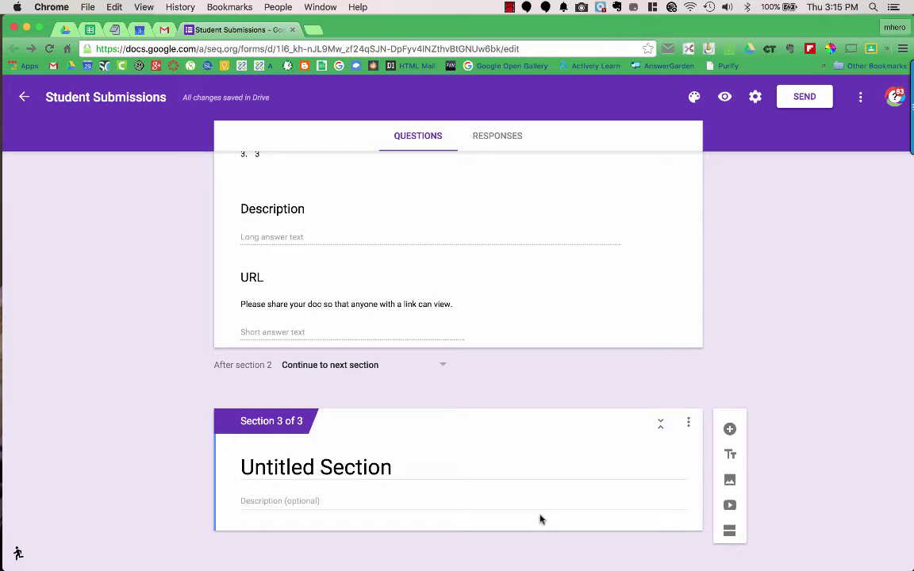
left_click(688, 424)
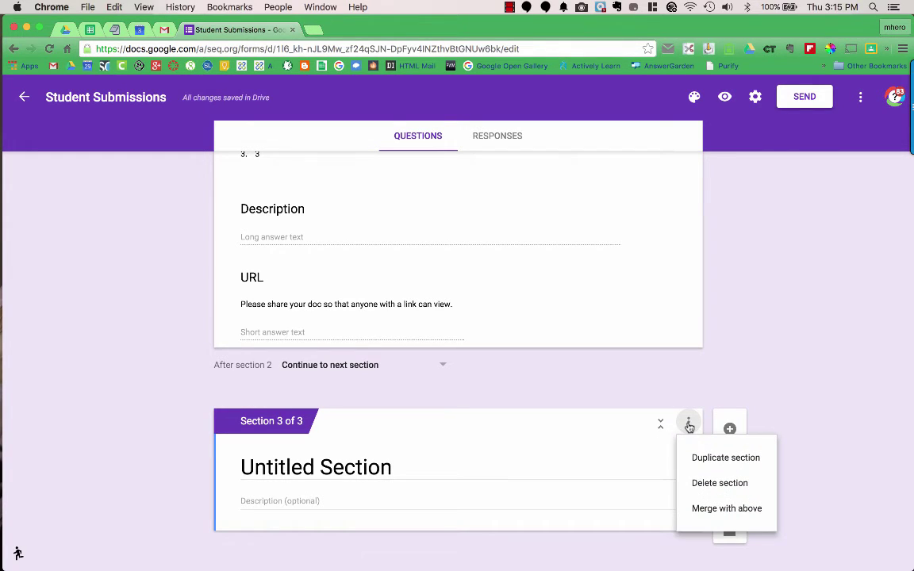
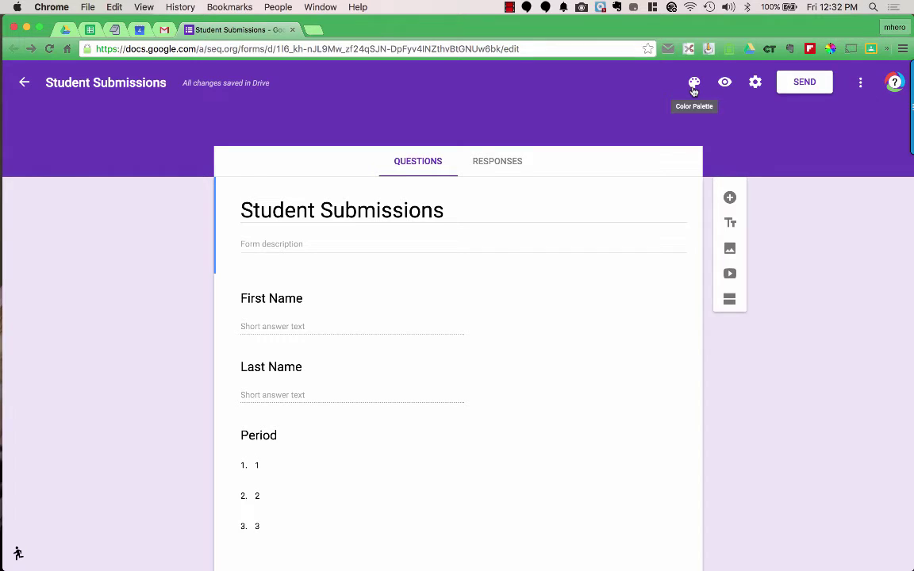
Step: Try the pink theme color on the form, and settle on the green theme color
left_click(693, 85)
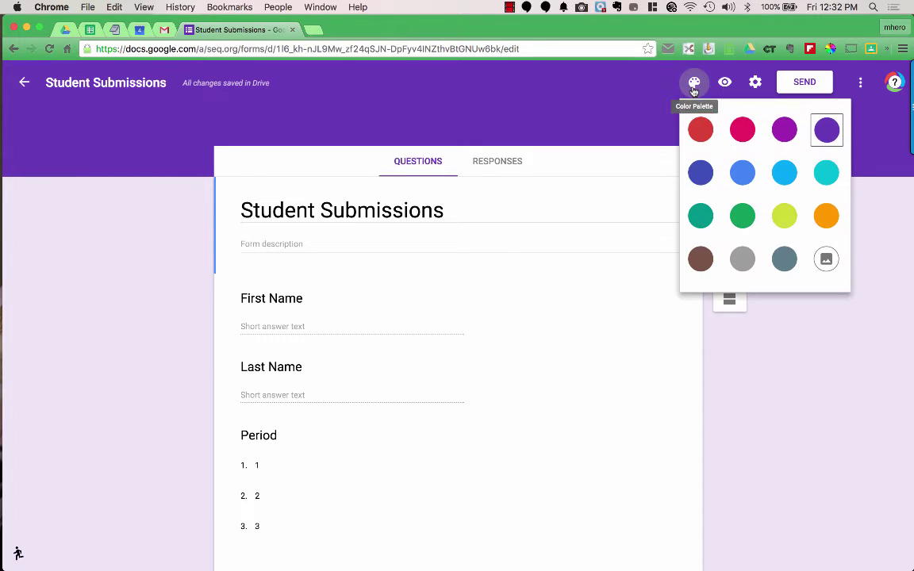
left_click(741, 129)
left_click(695, 82)
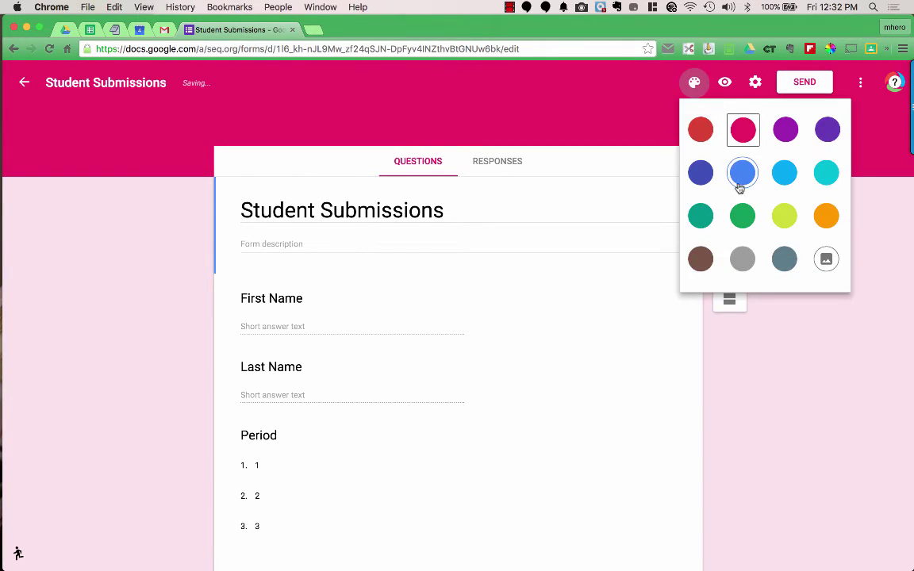
left_click(742, 215)
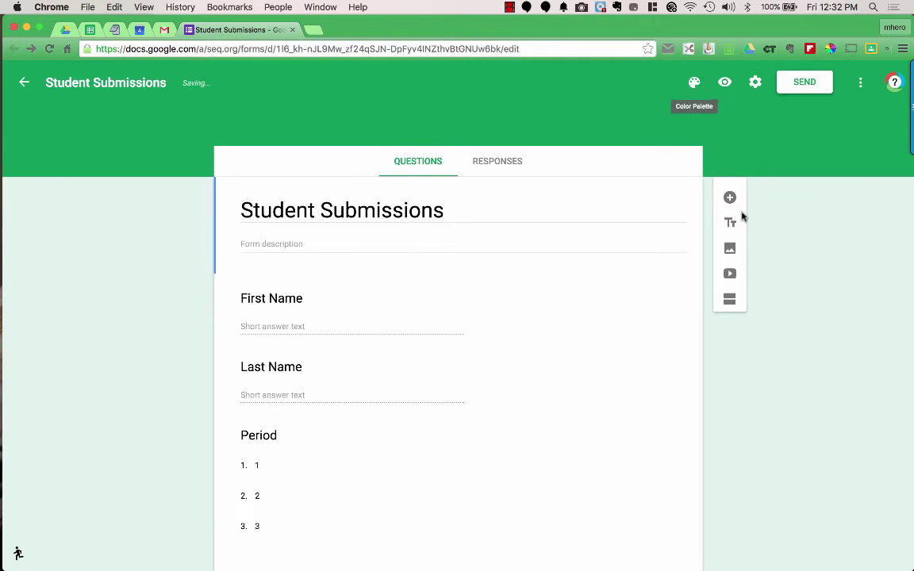
Step: Try StudentSubmissionsImage.png from the Desktop as an uploaded header image, shift its crop region slightly upward, and cancel the theme selection
left_click(694, 83)
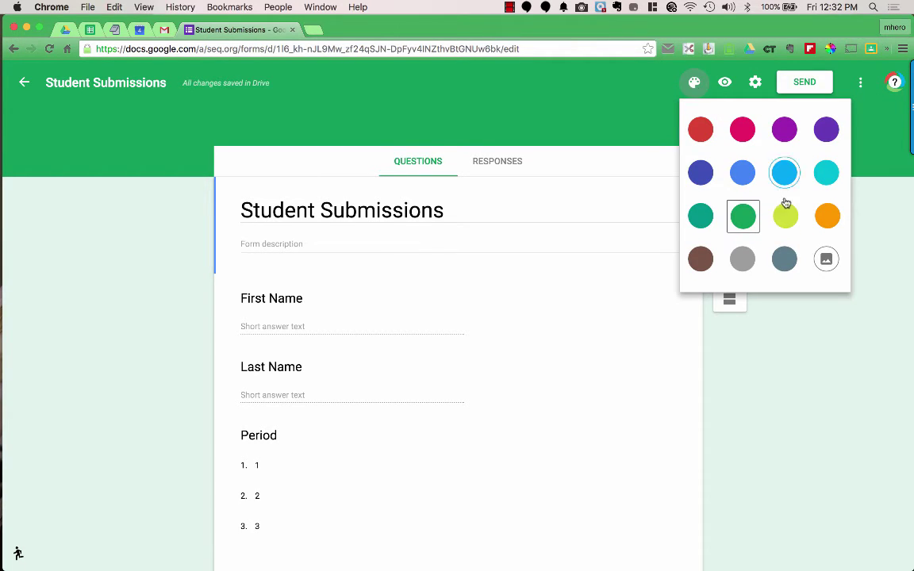
left_click(826, 261)
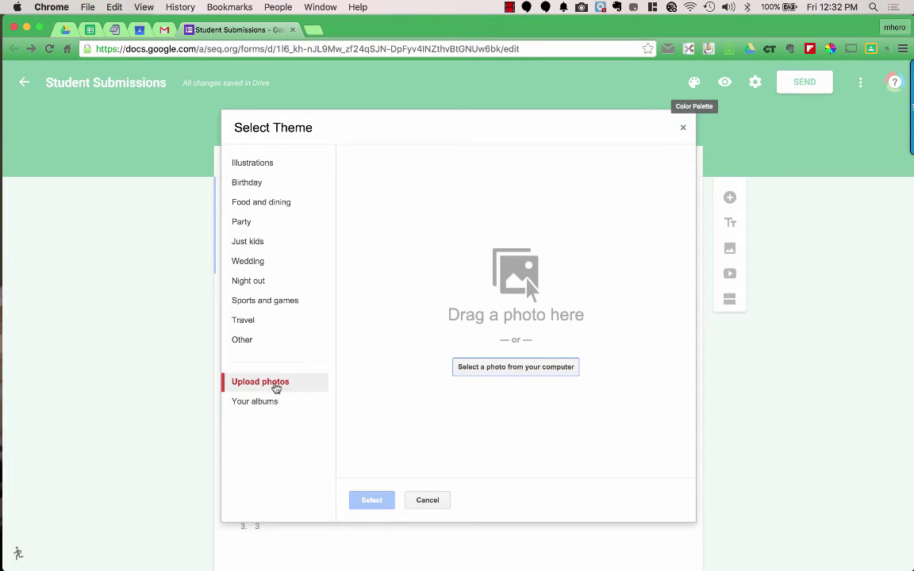
left_click(506, 371)
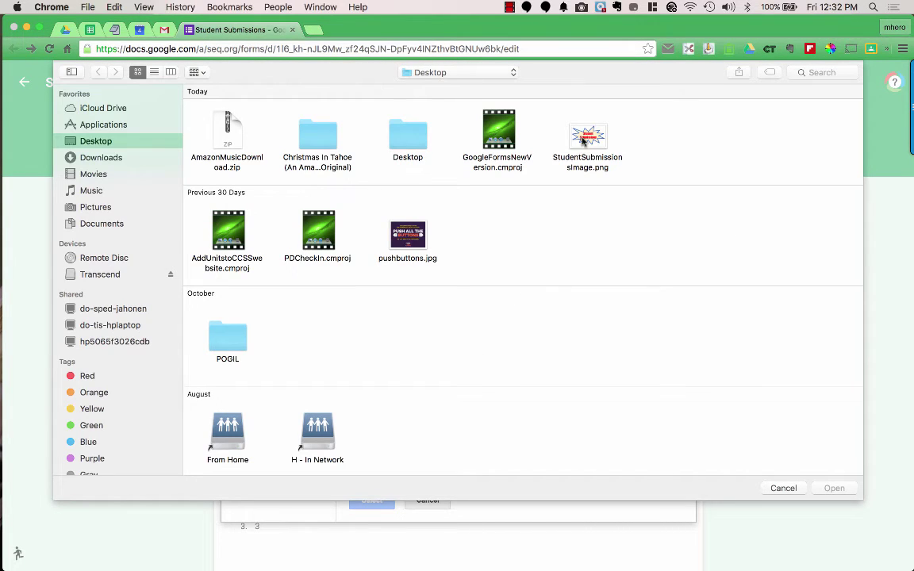
left_click(588, 141)
left_click(834, 488)
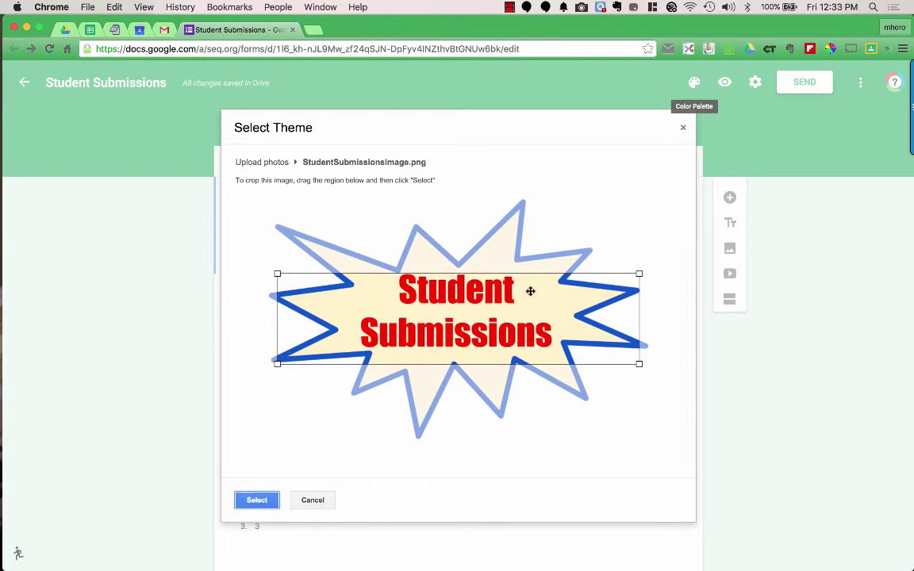
mouse_move(529, 300)
left_mouse_down()
mouse_move(527, 282)
mouse_move(527, 291)
left_mouse_up()
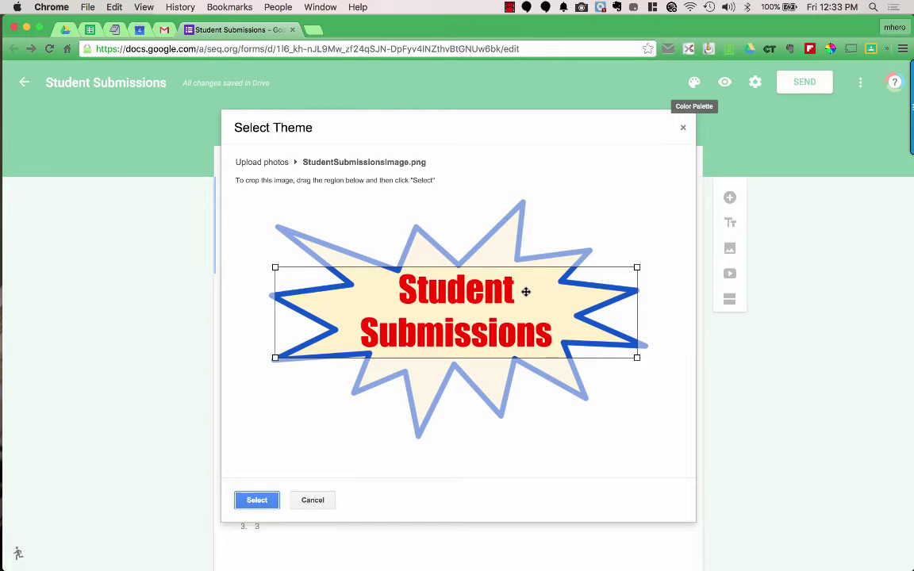
left_click(312, 500)
Step: Browse the Illustrations header themes, and set the form's header to the Birthday image of a cupcake with a sparkler
left_click(695, 86)
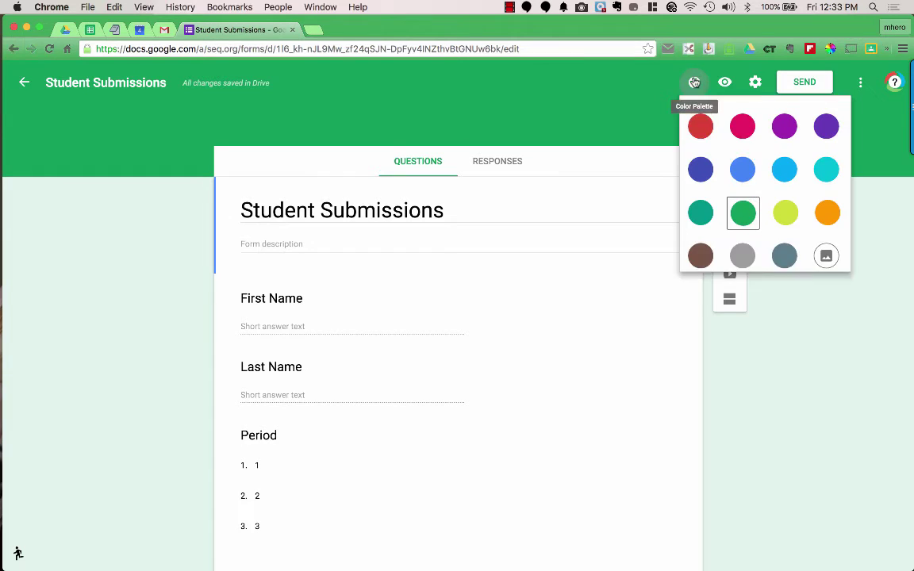
left_click(826, 262)
left_click(272, 164)
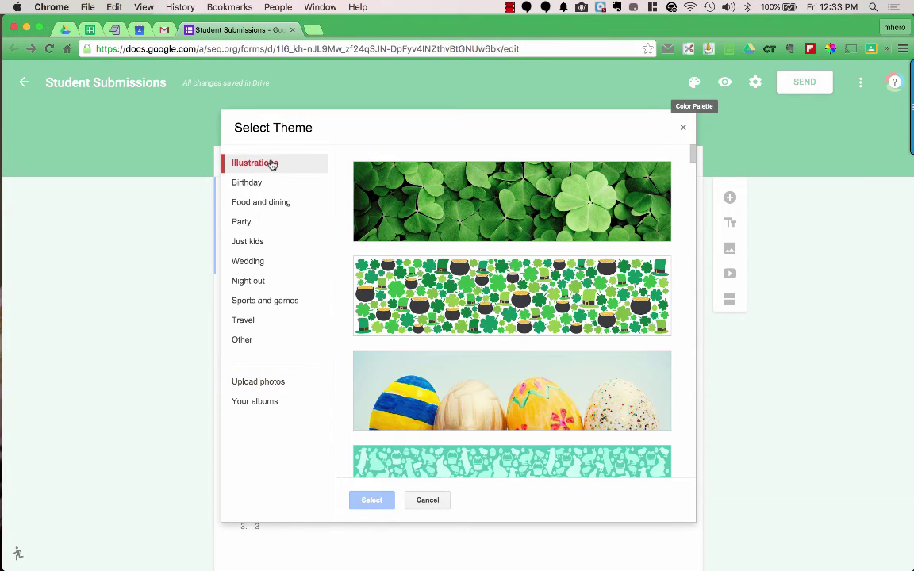
scroll(446, 290, "down", 5)
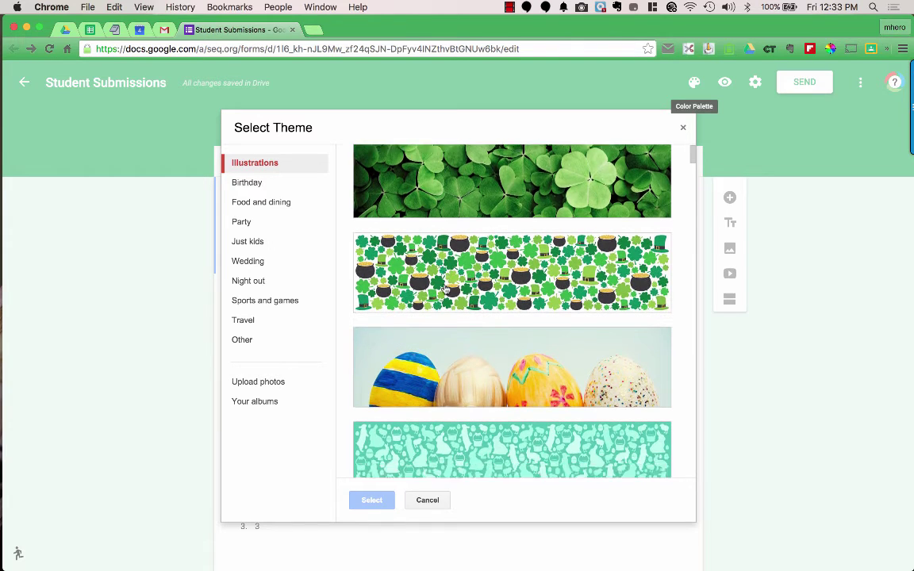
scroll(446, 290, "down", 4)
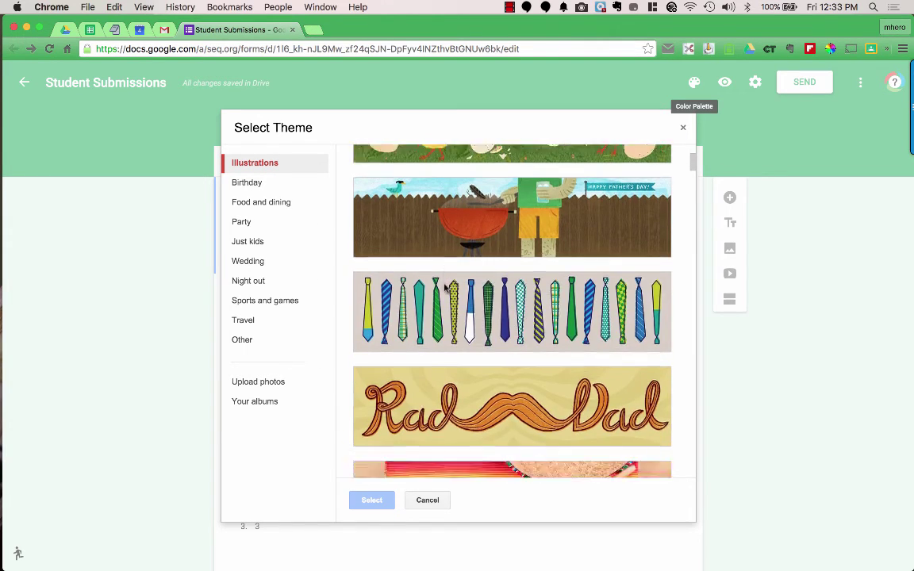
scroll(446, 290, "down", 5)
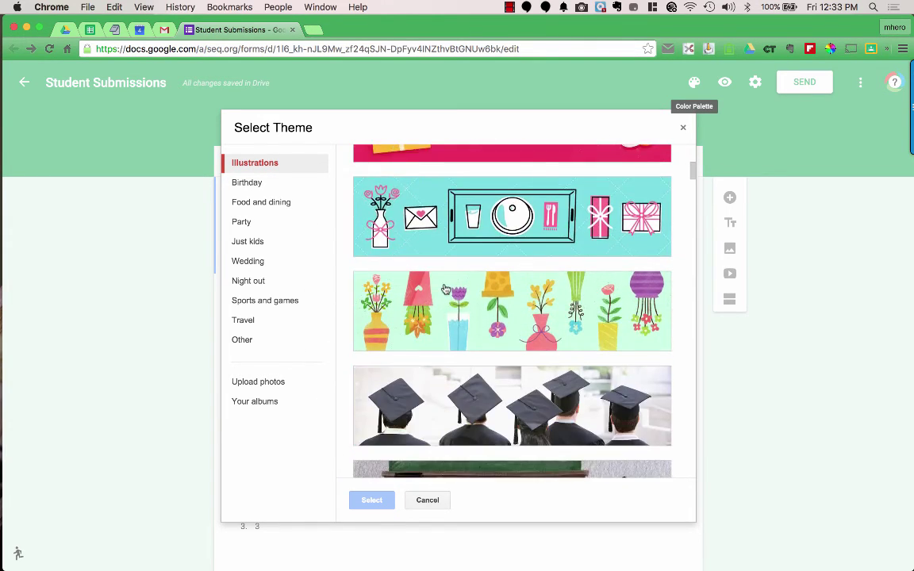
scroll(446, 289, "down", 3)
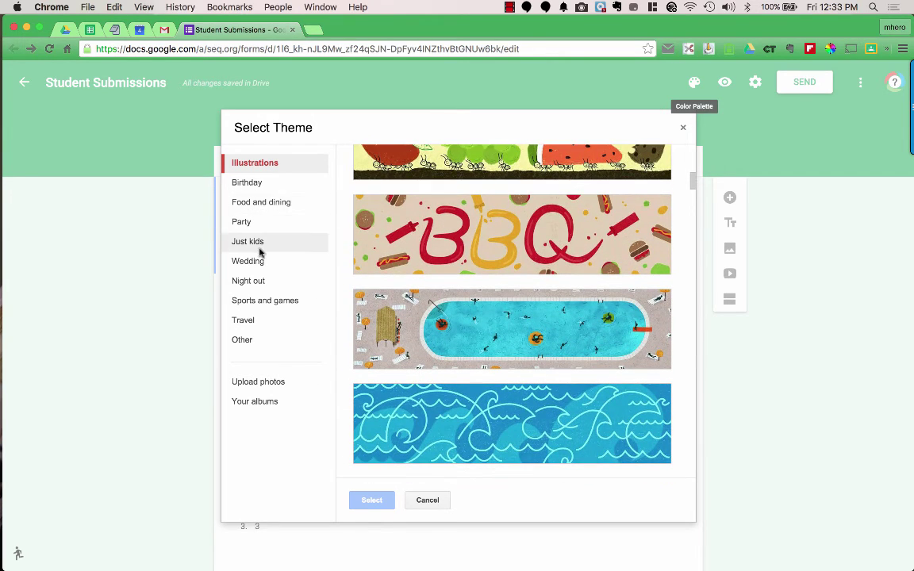
left_click(252, 184)
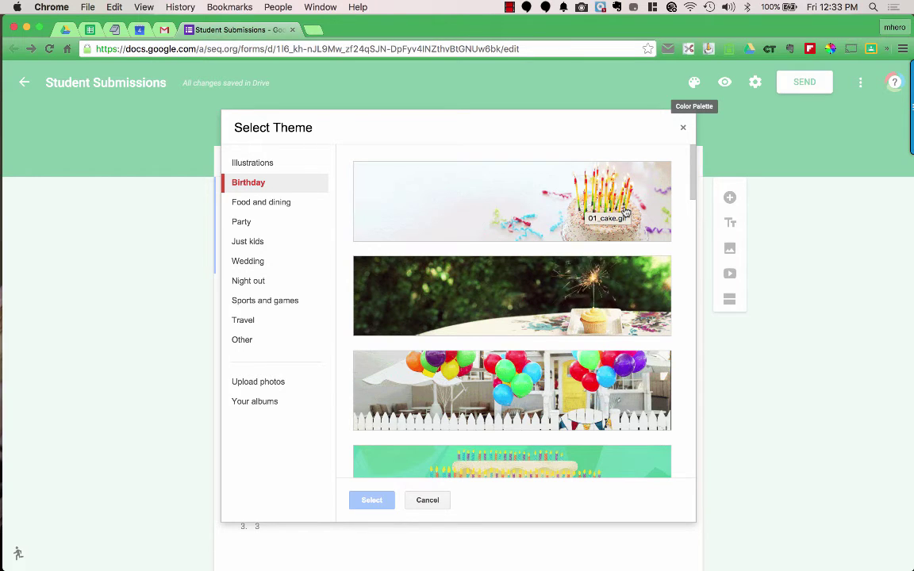
left_click(615, 293)
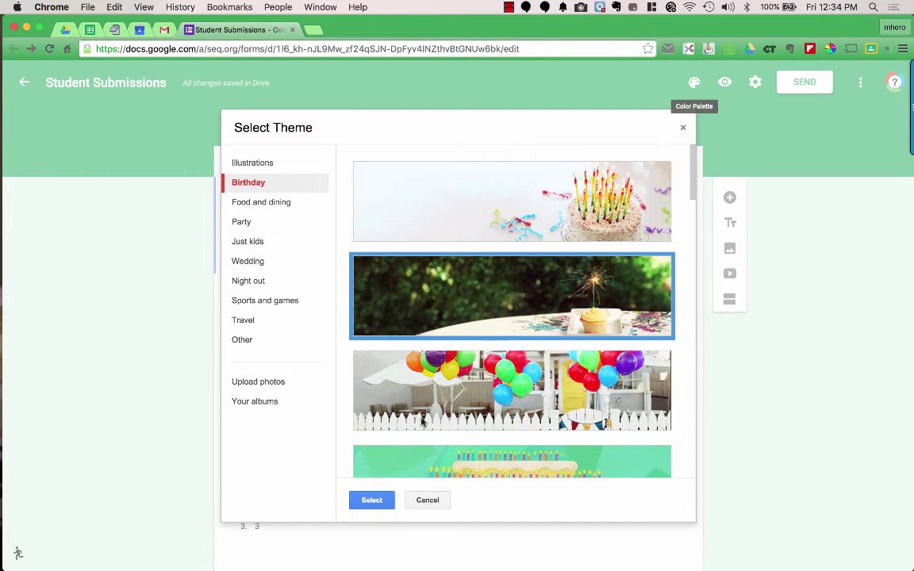
left_click(372, 500)
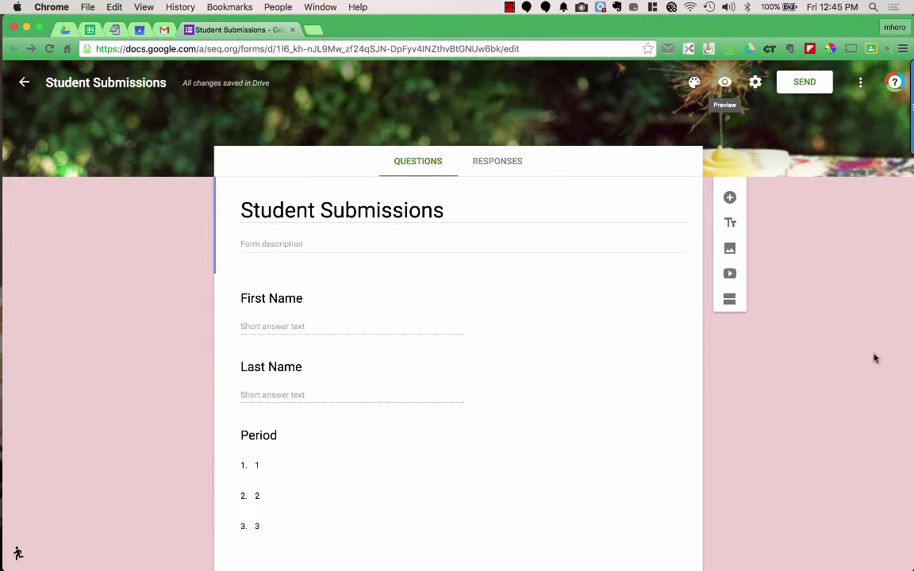
Step: Preview the live form and look through all its questions down to the submit area
left_click(726, 85)
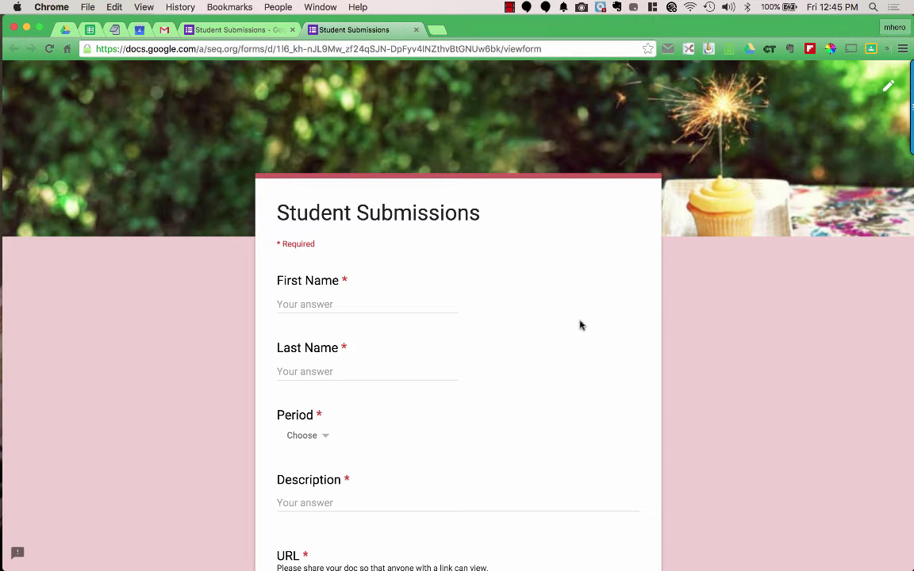
scroll(581, 326, "down", 3)
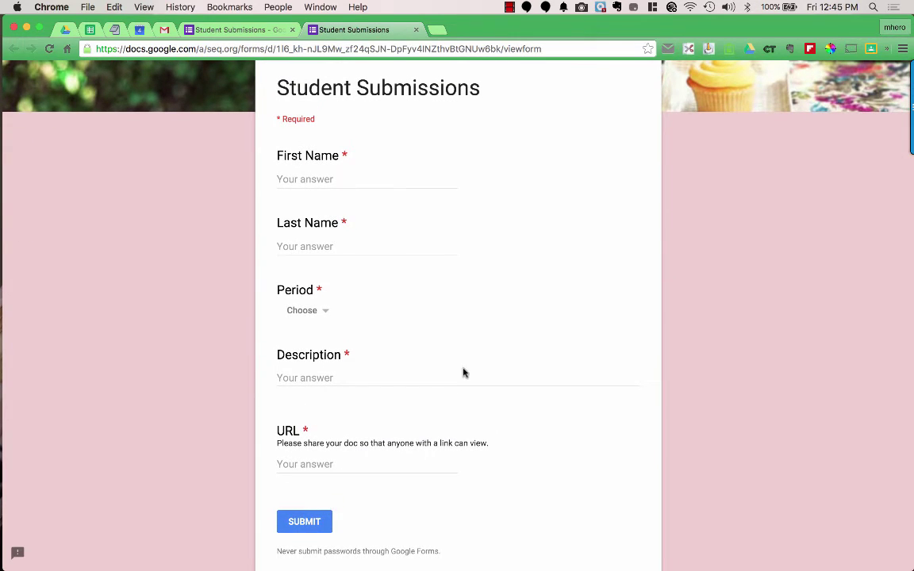
scroll(464, 373, "up", 3)
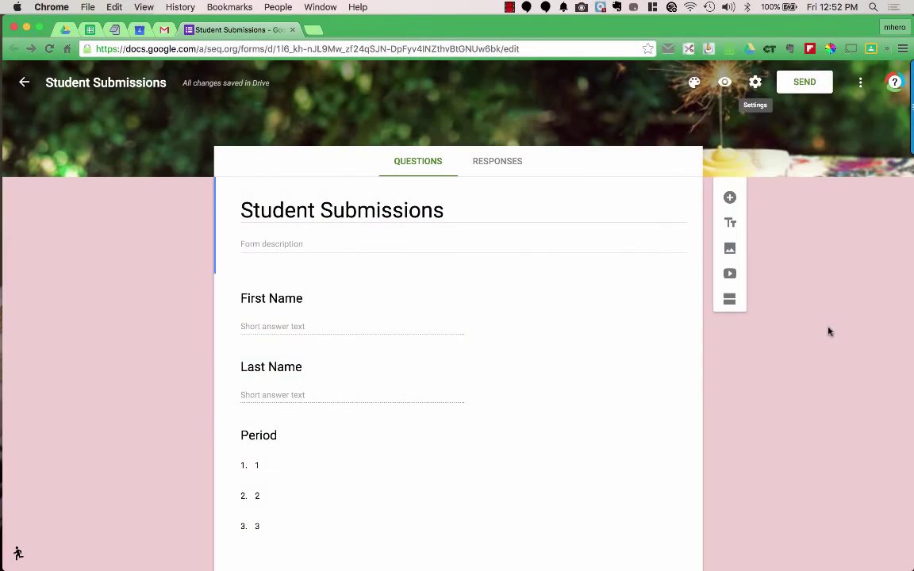
Step: Try changing who can respond to Anyone in the form's settings
left_click(755, 83)
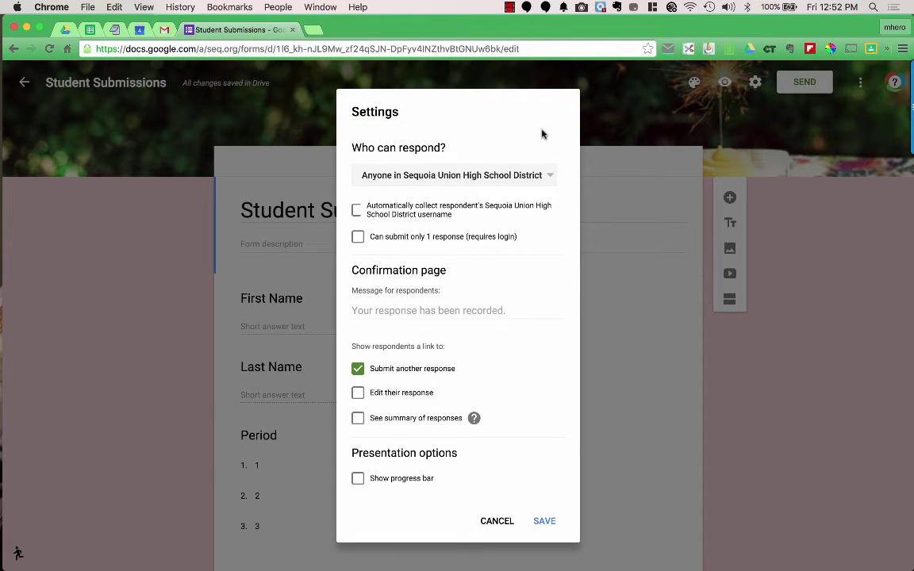
left_click(535, 178)
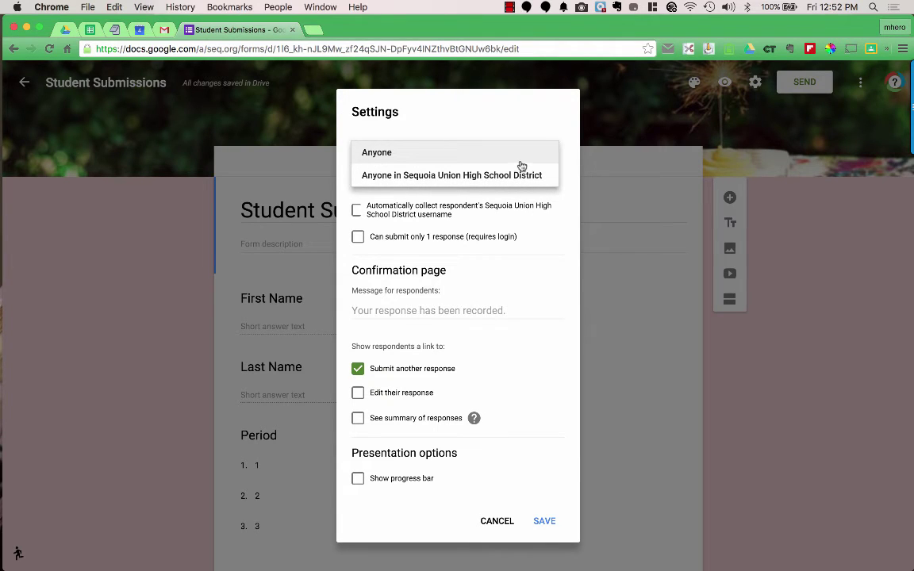
left_click(562, 159)
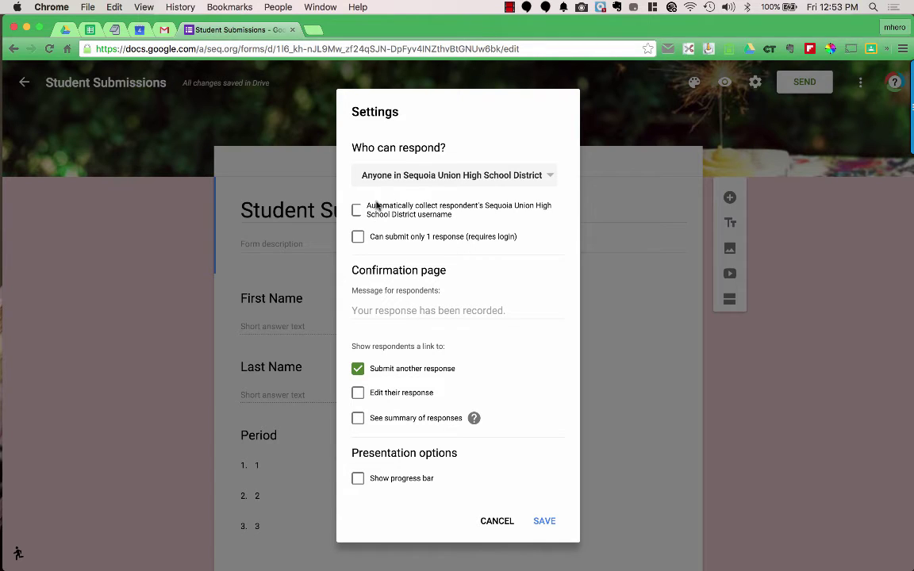
left_click(423, 181)
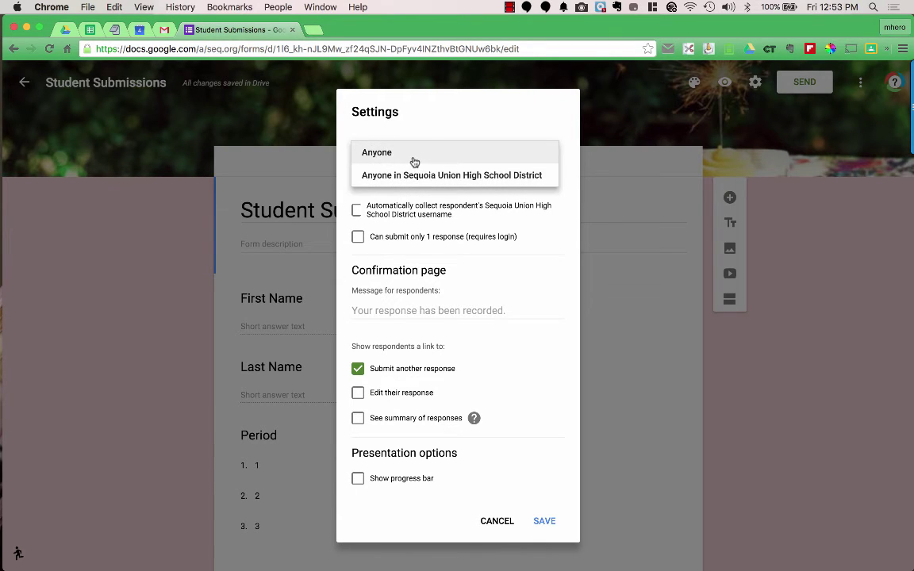
left_click(413, 160)
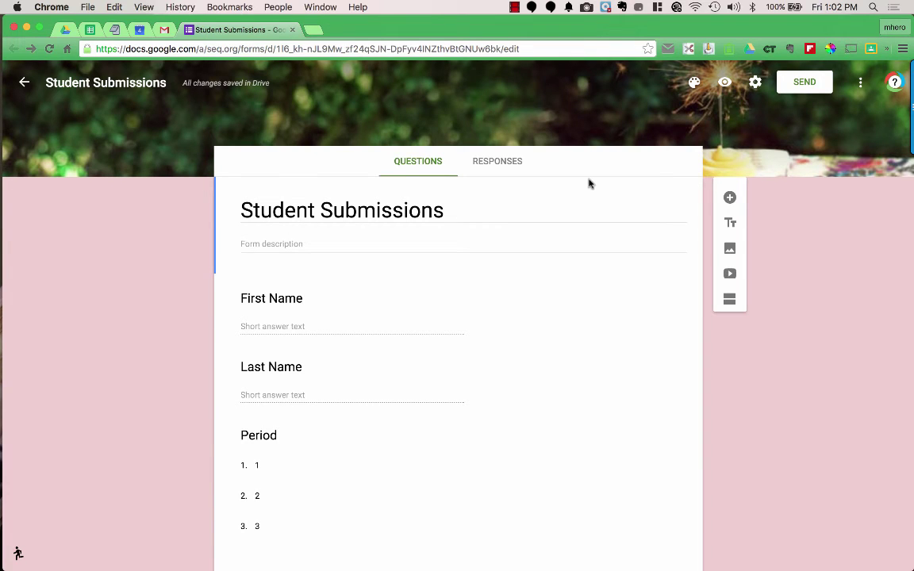
Step: Open the form's sending options and set who can respond to Anyone
left_click(820, 83)
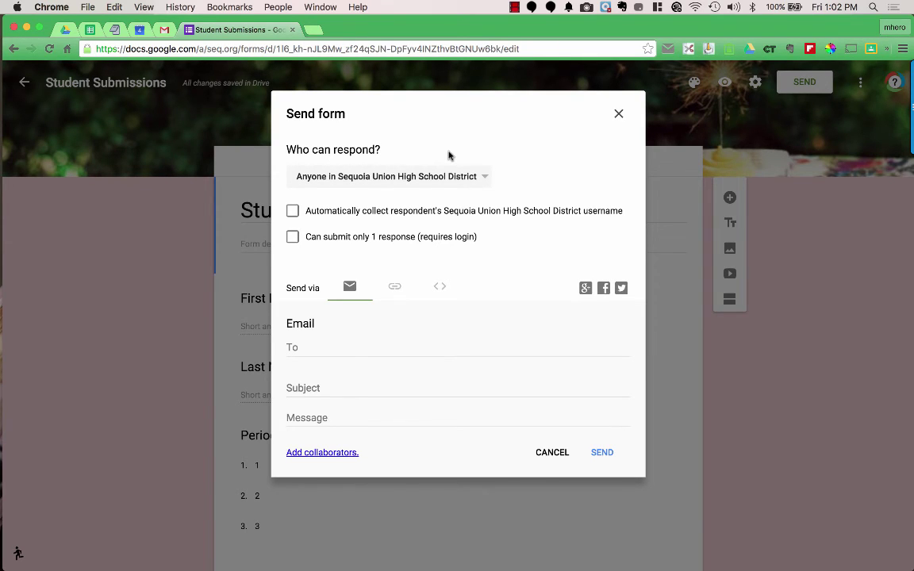
left_click(380, 183)
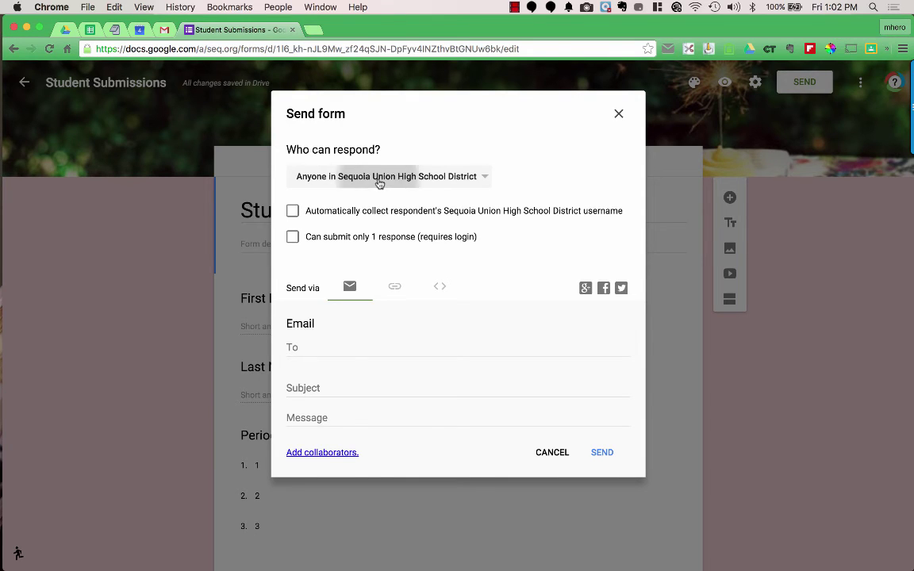
left_click(373, 164)
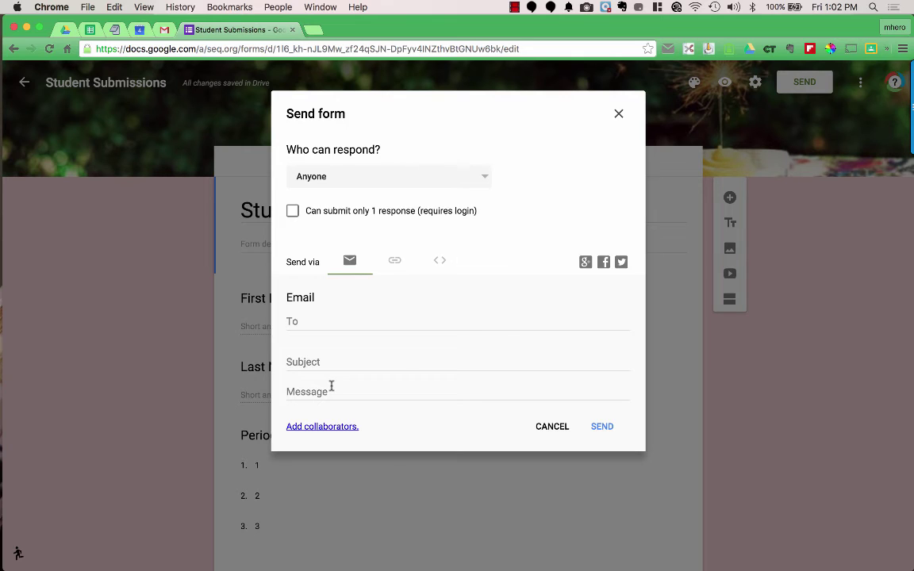
Step: Shorten the form's share link, and check the embed HTML and email sending options
left_click(396, 262)
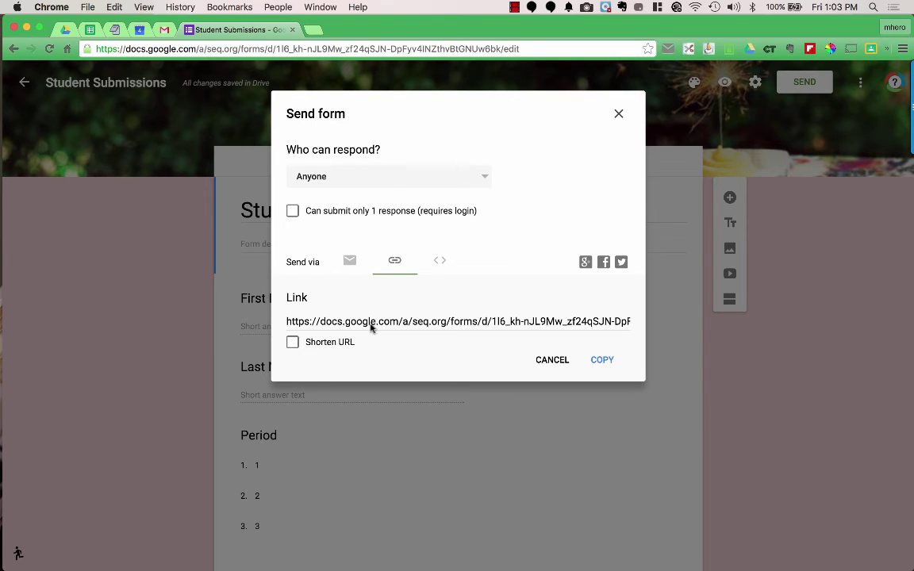
left_click(293, 343)
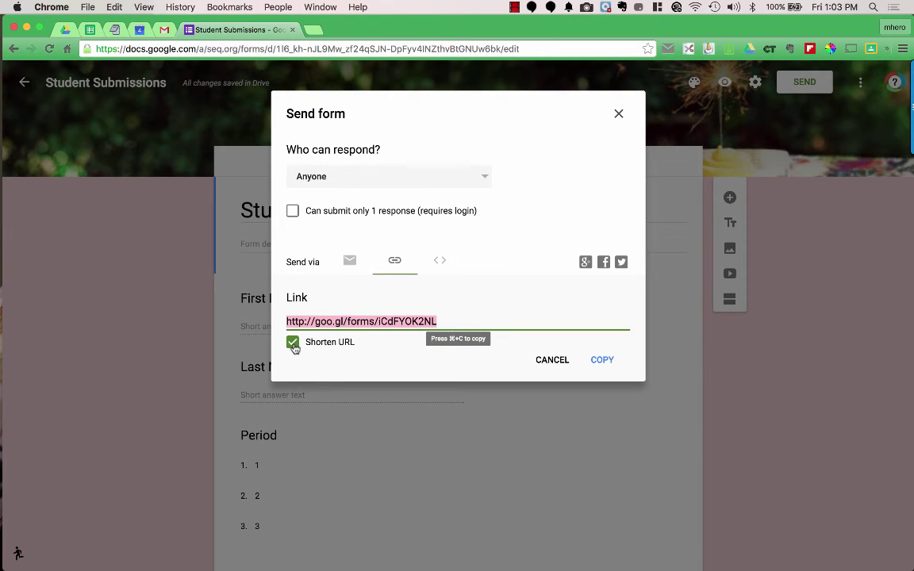
left_click(440, 264)
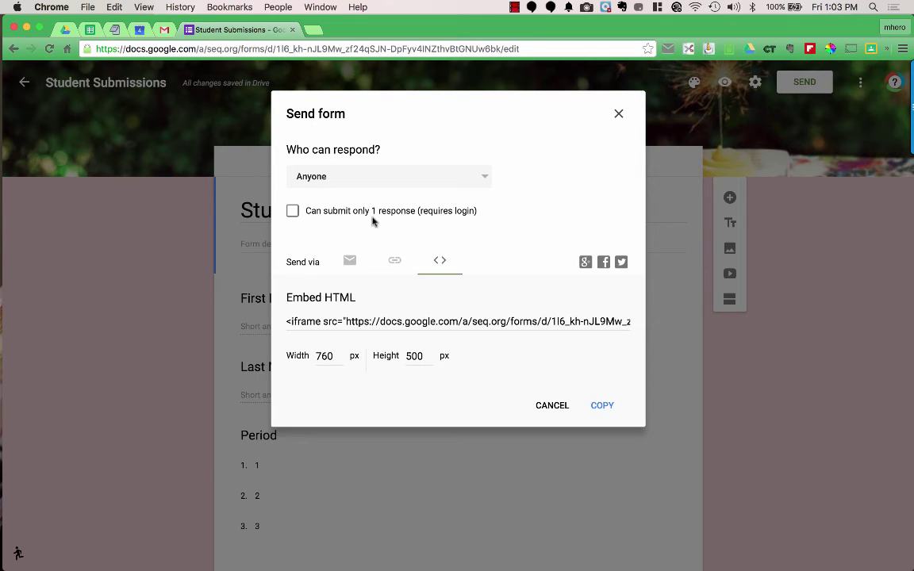
left_click(349, 264)
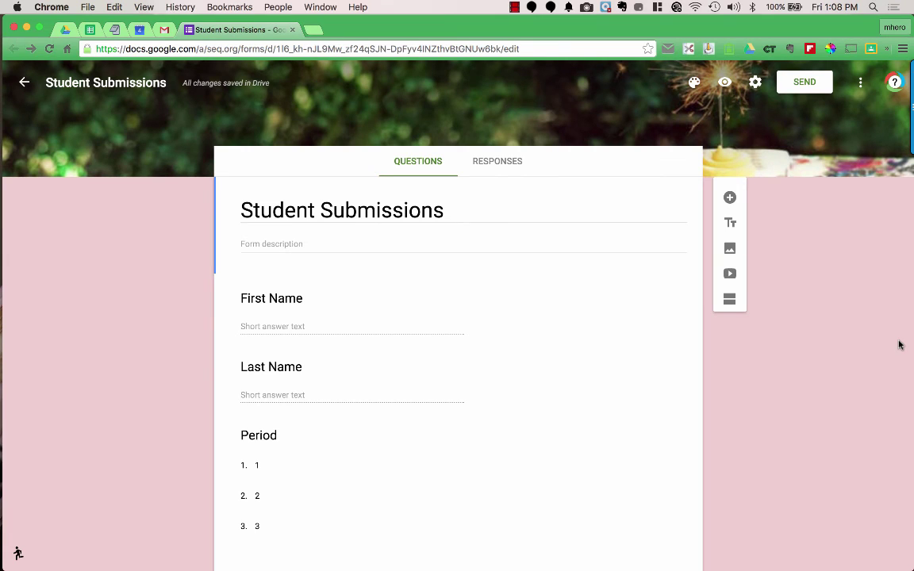
Step: Review the summary of the form's responses for every question, from First Name to URL
left_click(488, 163)
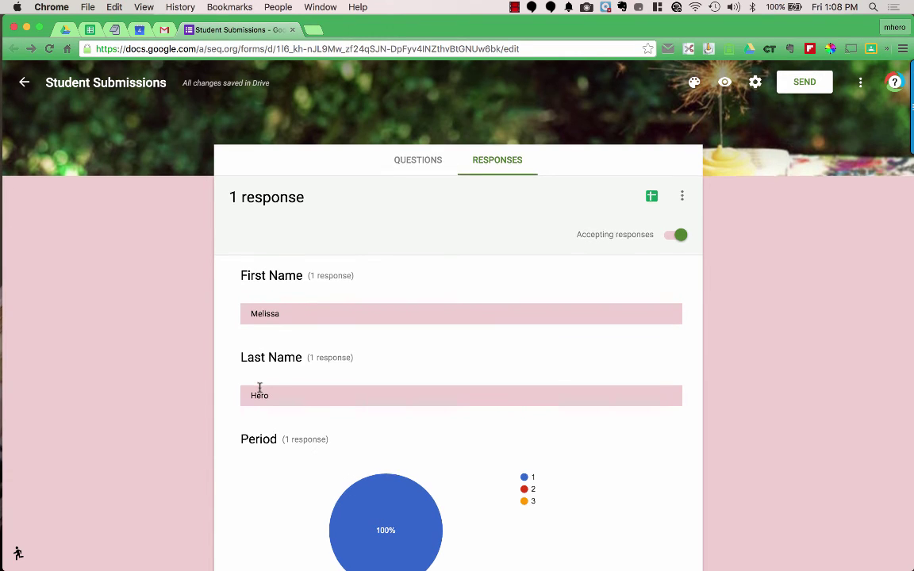
scroll(317, 392, "down", 3)
scroll(373, 437, "down", 3)
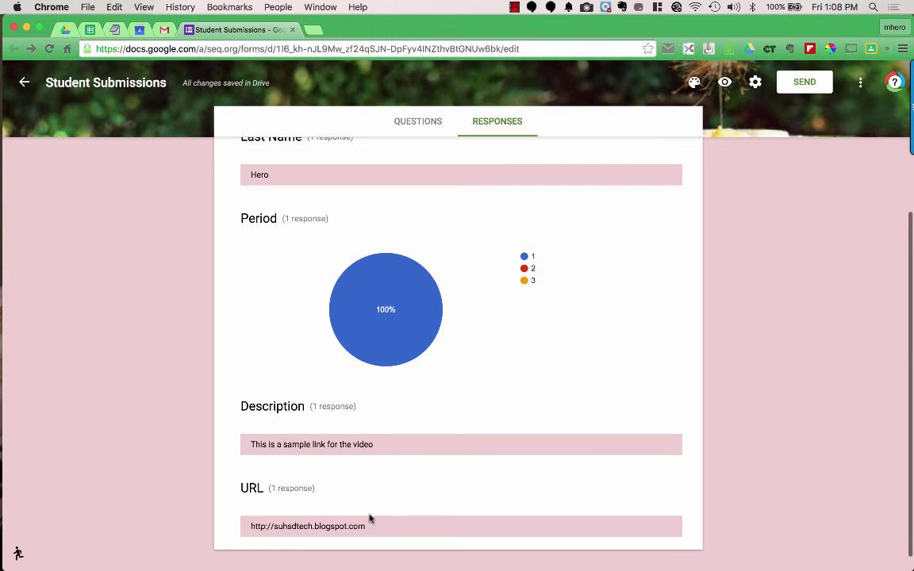
scroll(369, 525, "up", 3)
scroll(369, 525, "up", 3)
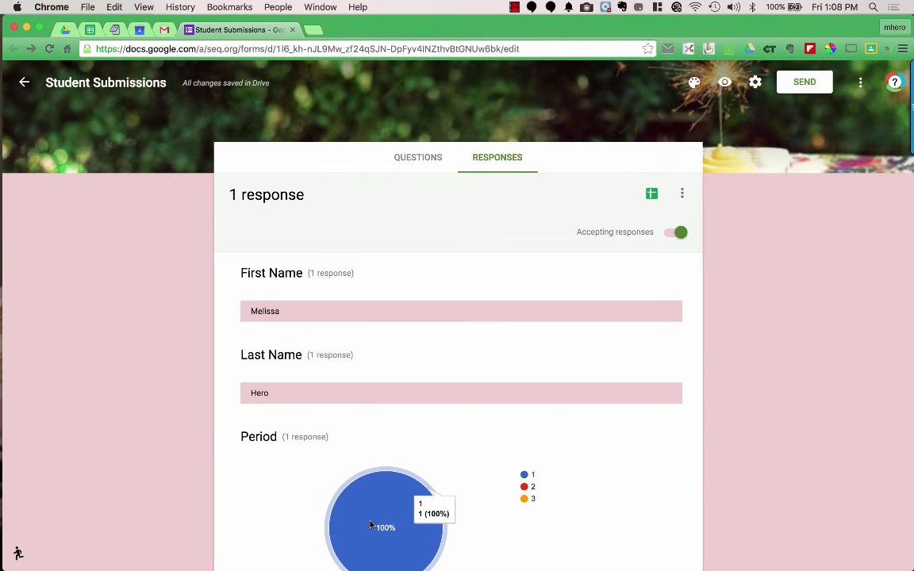
scroll(370, 525, "down", 3)
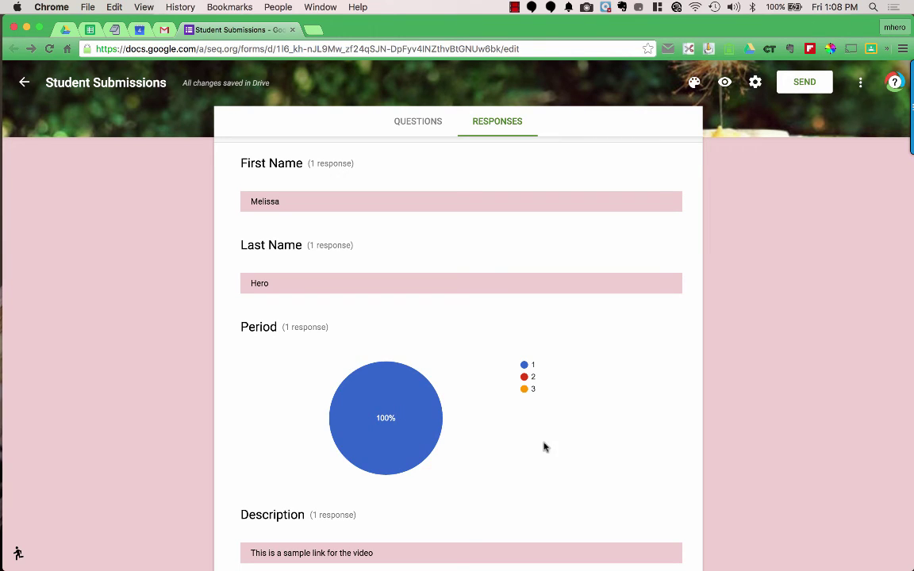
scroll(547, 449, "down", 1)
scroll(547, 449, "down", 2)
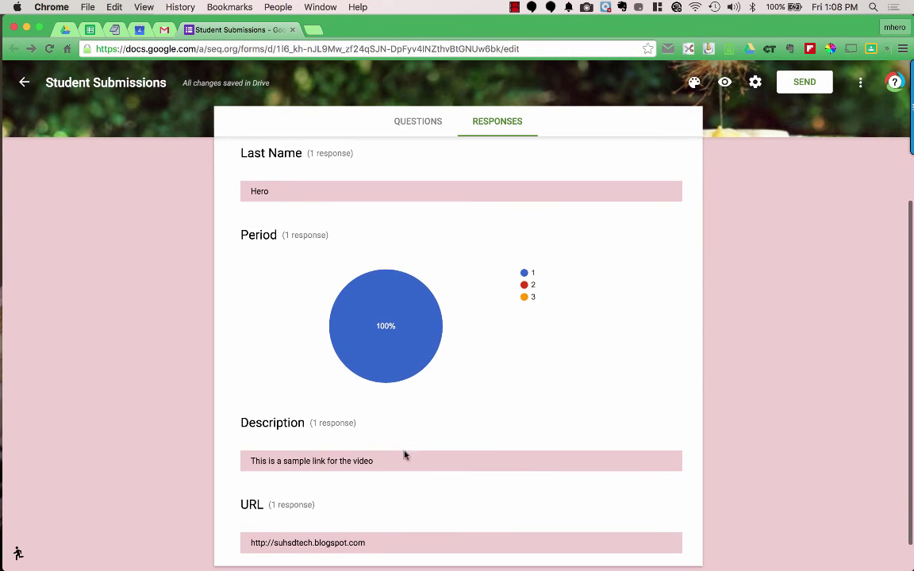
scroll(421, 461, "up", 5)
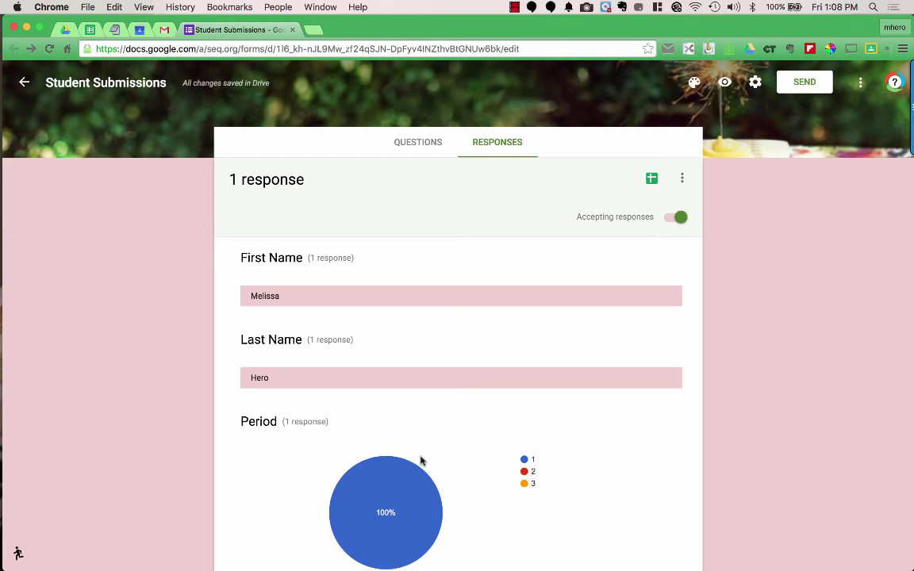
Step: Create a new spreadsheet as the destination for the form's responses, and check the submitted URL link in it
left_click(651, 181)
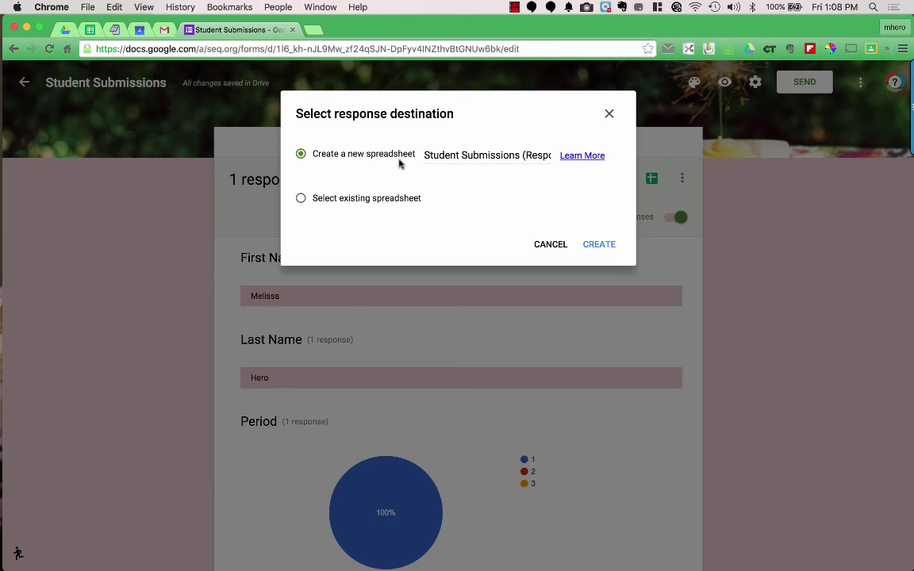
left_click(603, 247)
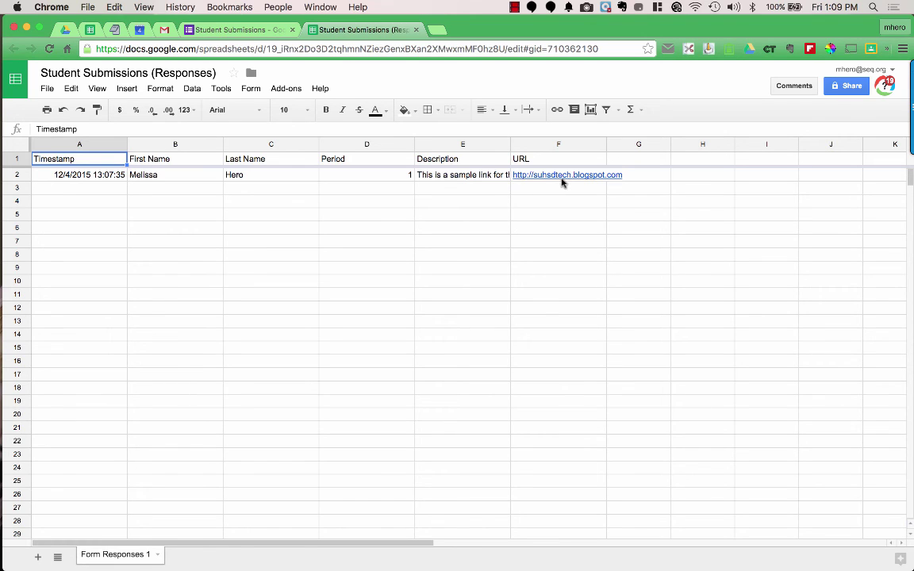
mouse_move(560, 181)
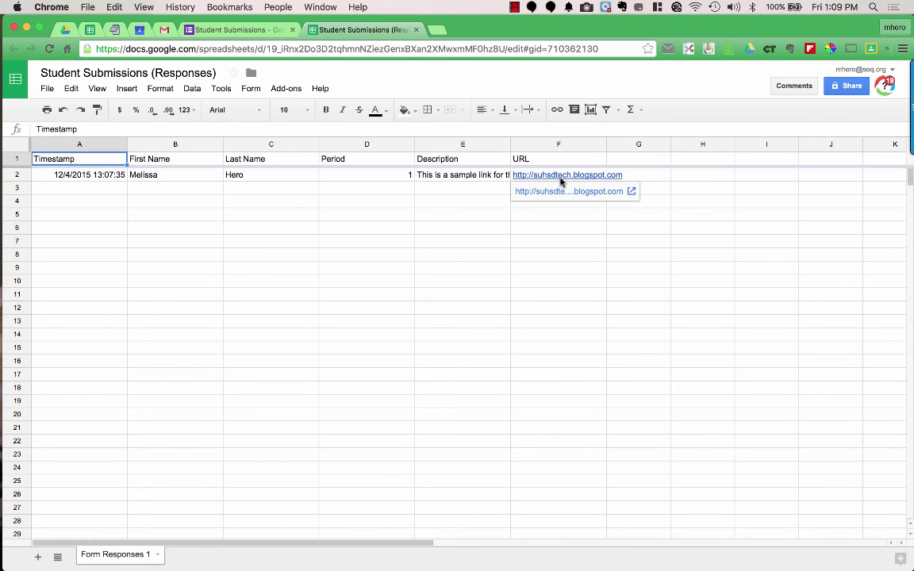
Step: Return to the form, stop it from accepting responses, and preview the closed form
left_click(243, 30)
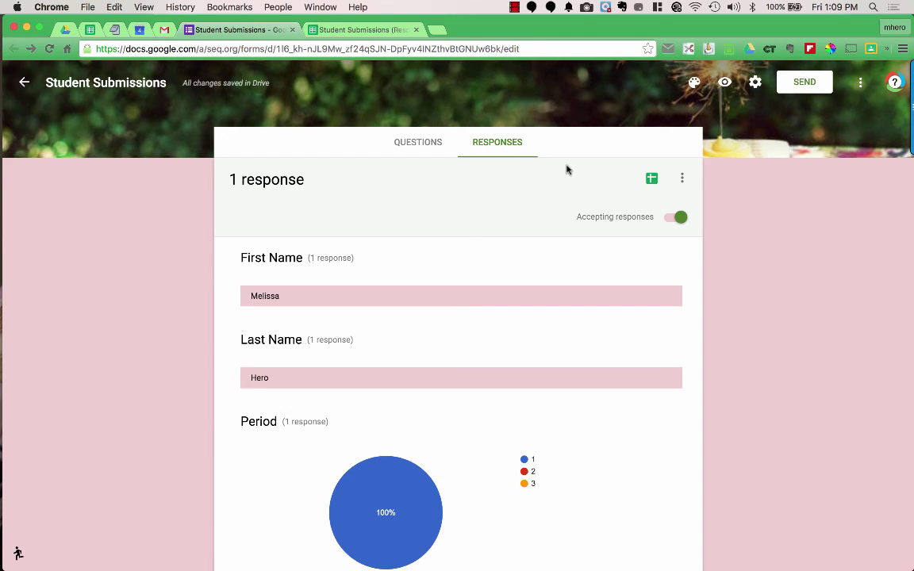
left_click(682, 182)
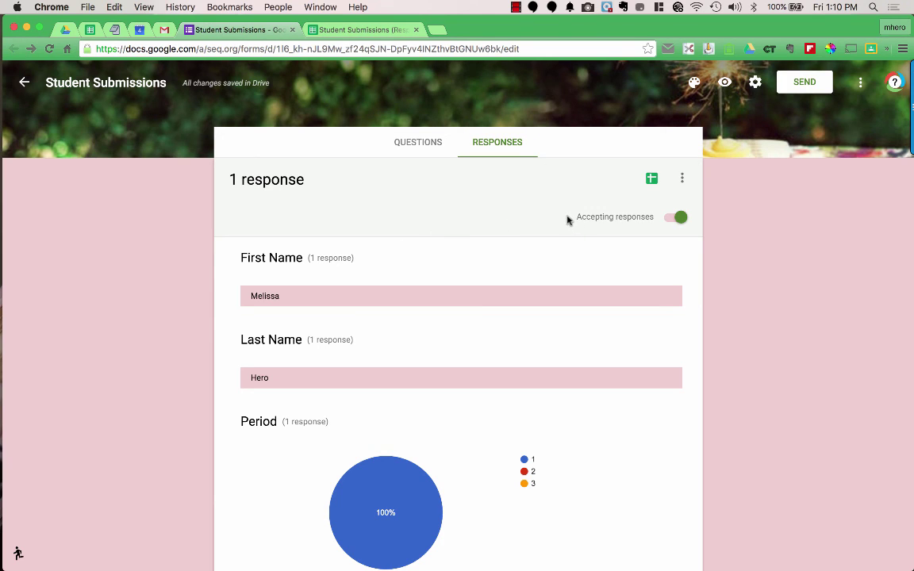
left_click(680, 220)
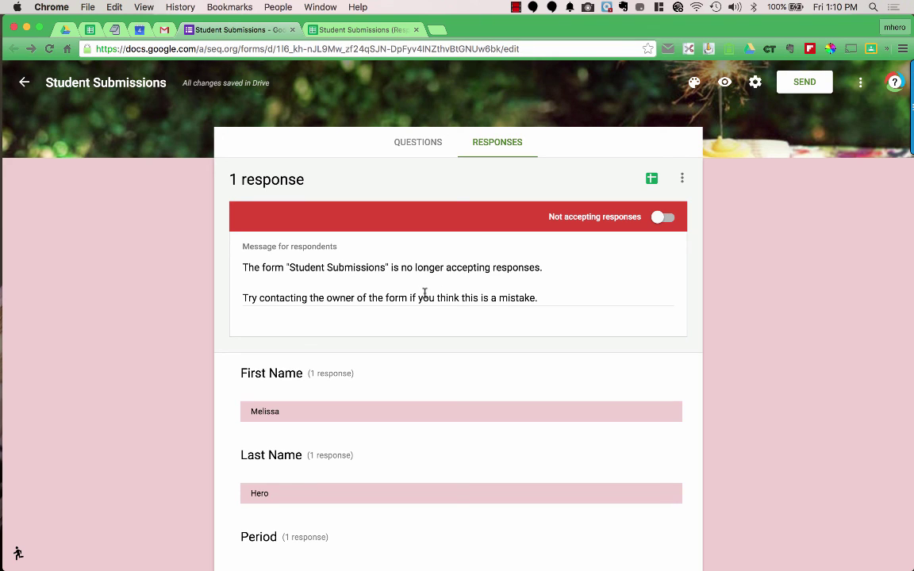
left_click(723, 84)
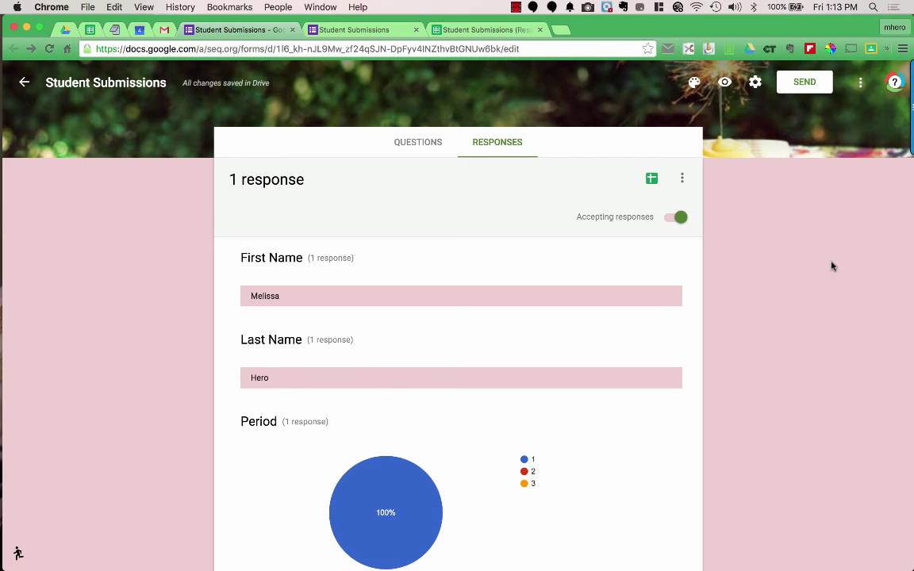
Step: View the form's additional options, and switch to the Student Submissions (Responses) spreadsheet
left_click(861, 86)
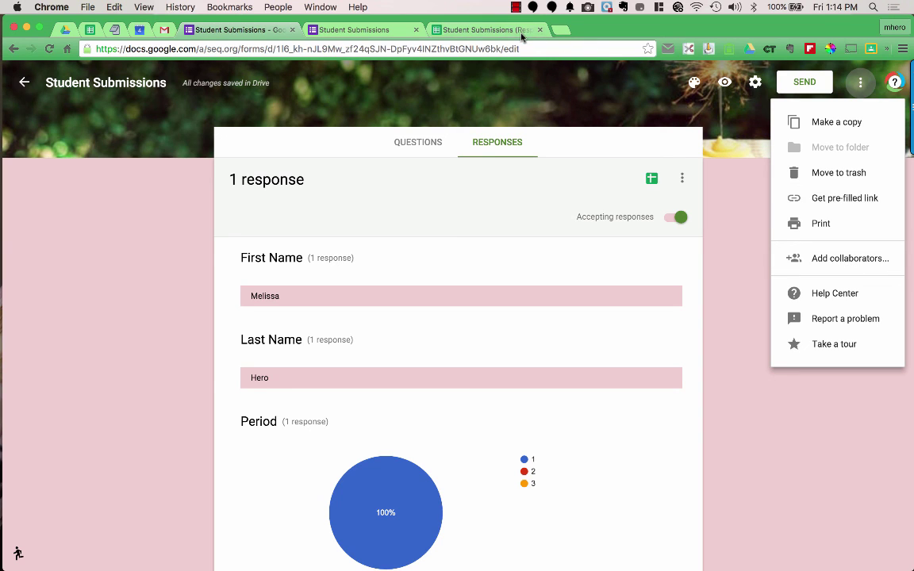
left_click(497, 30)
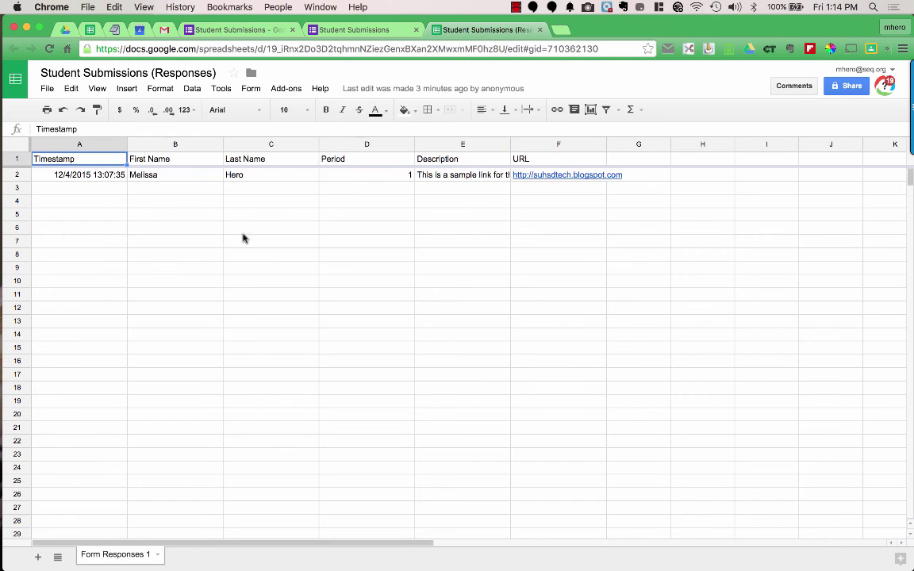